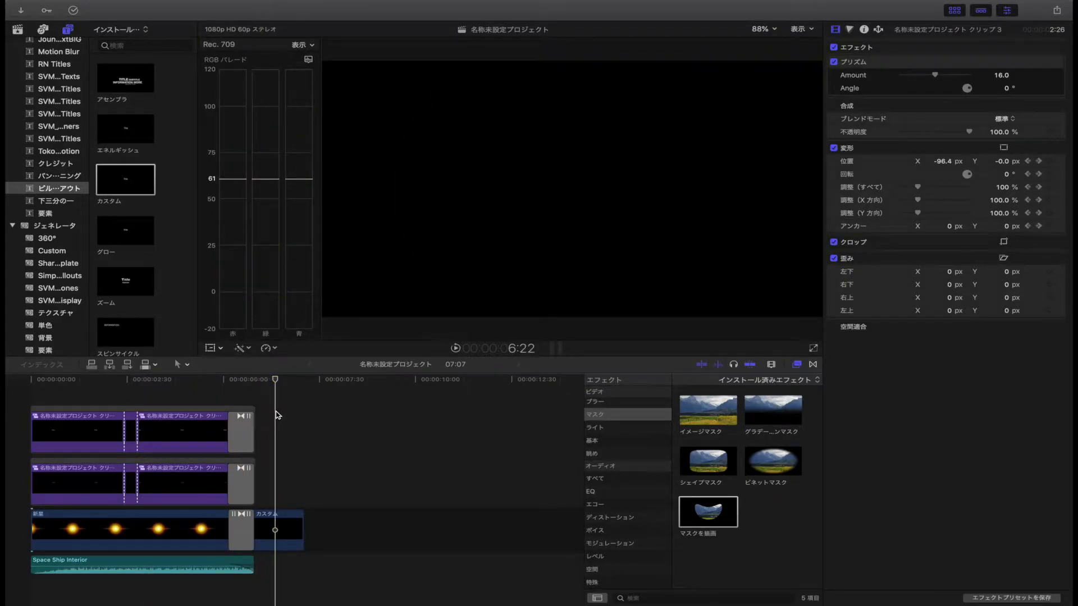
# Append the 新星 background generator to the main storyline, directly after the カスタム clip that ends at 7:07.
pyautogui.hscroll(2, 296, 416)
pyautogui.hscroll(-1, 298, 415)
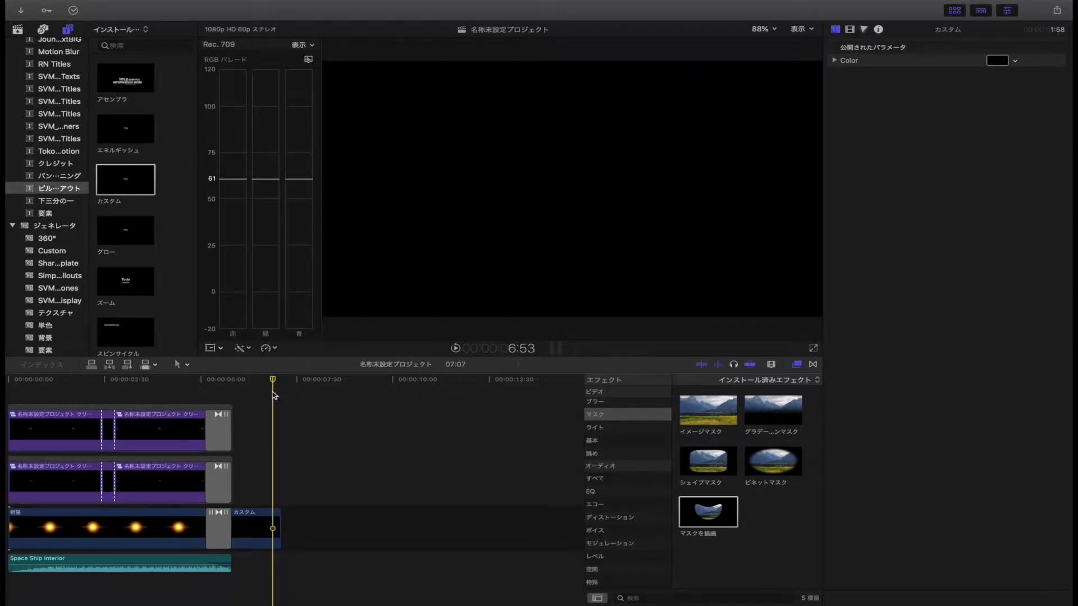
pyautogui.moveTo(272, 383); pyautogui.dragTo(281, 385)
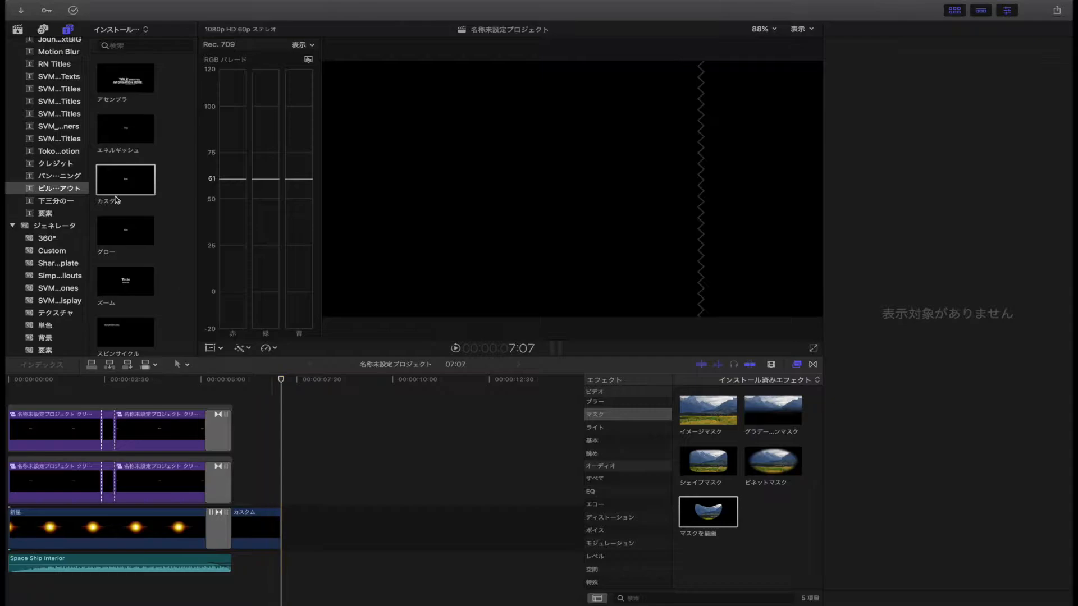
pyautogui.scroll(-2, 68, 283)
pyautogui.scroll(2, 69, 283)
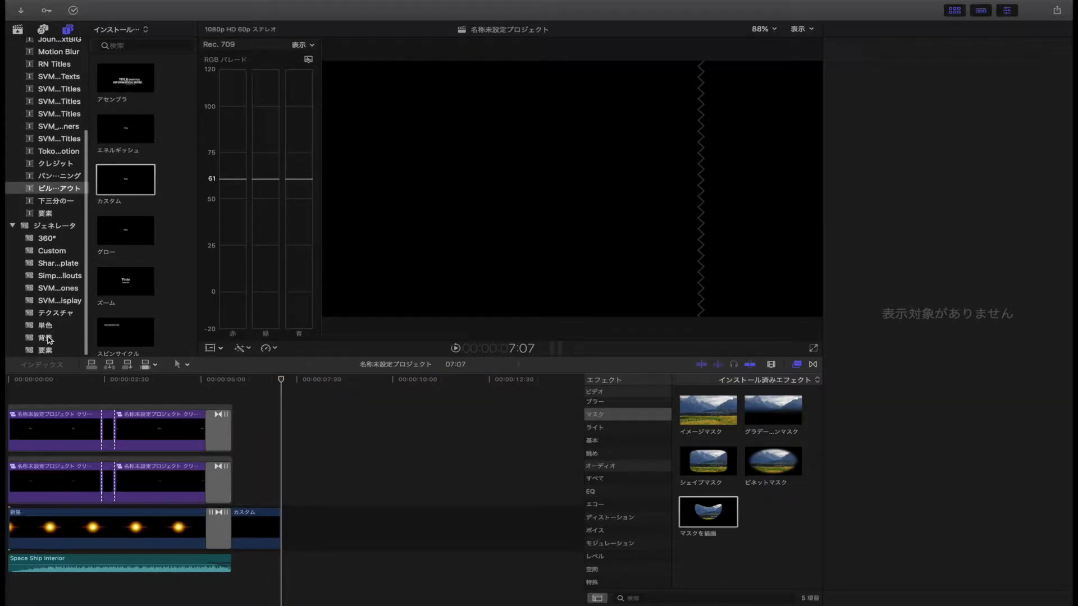
pyautogui.click(49, 338)
pyautogui.moveTo(125, 203); pyautogui.dragTo(309, 538)
pyautogui.hscroll(5, 308, 538)
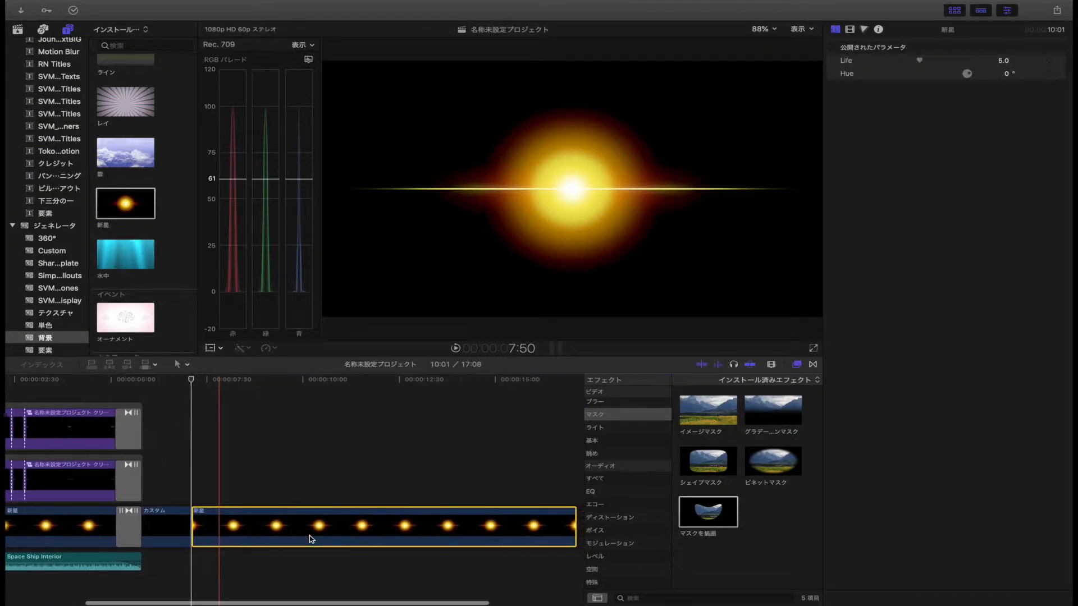
# Connect a カスタム build in/out title above the new 新星 clip at 7:07 and extend it to that clip's end.
pyautogui.click(49, 177)
pyautogui.click(51, 190)
pyautogui.click(115, 179)
pyautogui.press('q')
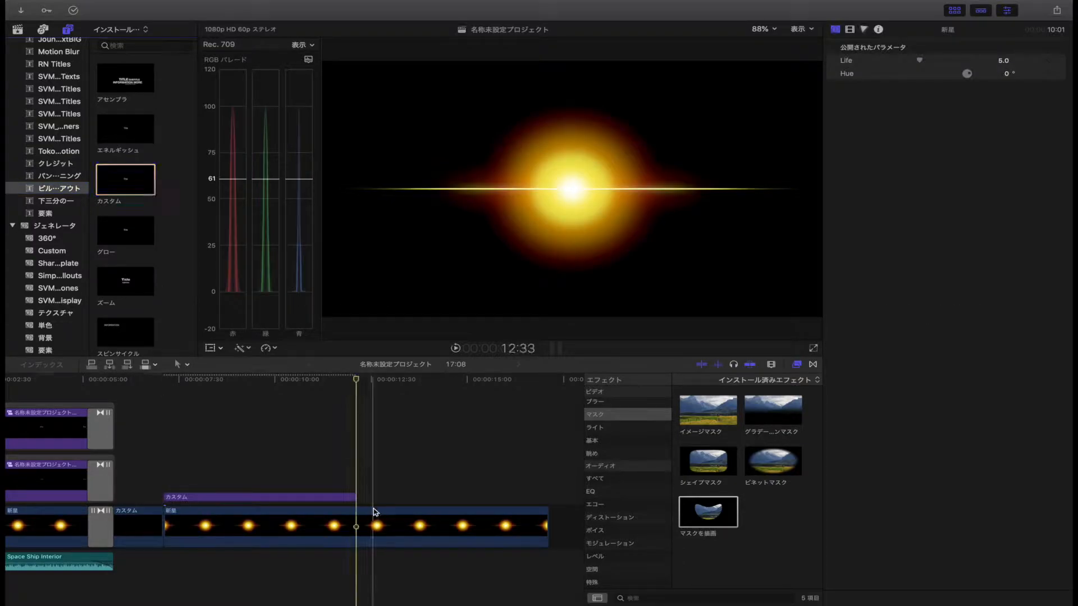
pyautogui.moveTo(355, 499); pyautogui.dragTo(548, 498)
# Replace the title's placeholder text with "Final Cut Pro X".
pyautogui.click(346, 497)
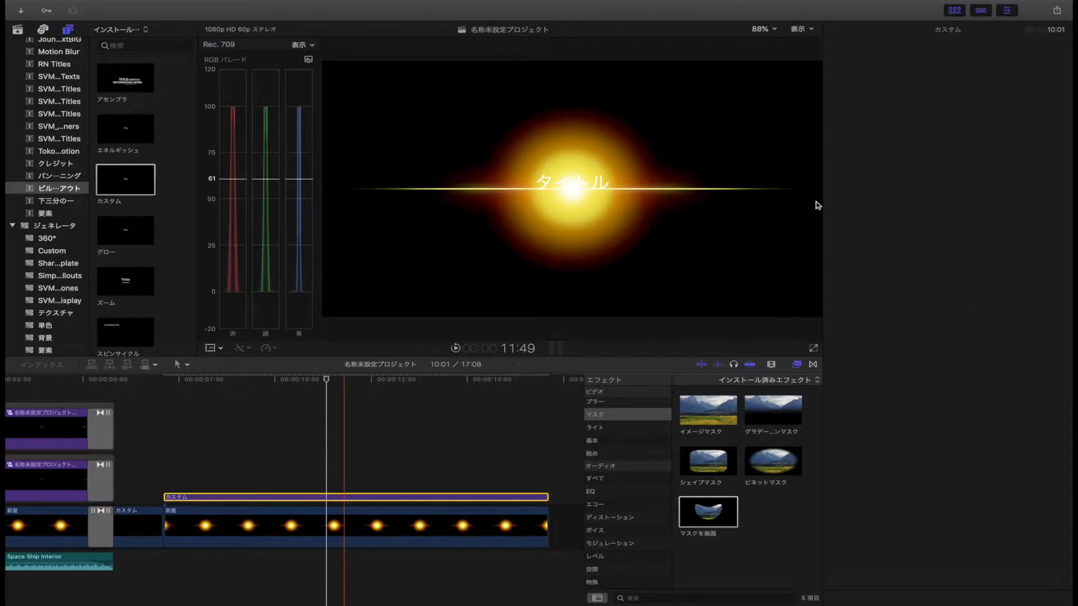
pyautogui.click(884, 82)
pyautogui.press('BackSpace')
pyautogui.press('BackSpace')
pyautogui.press('BackSpace')
pyautogui.press('BackSpace')
pyautogui.write('Final')
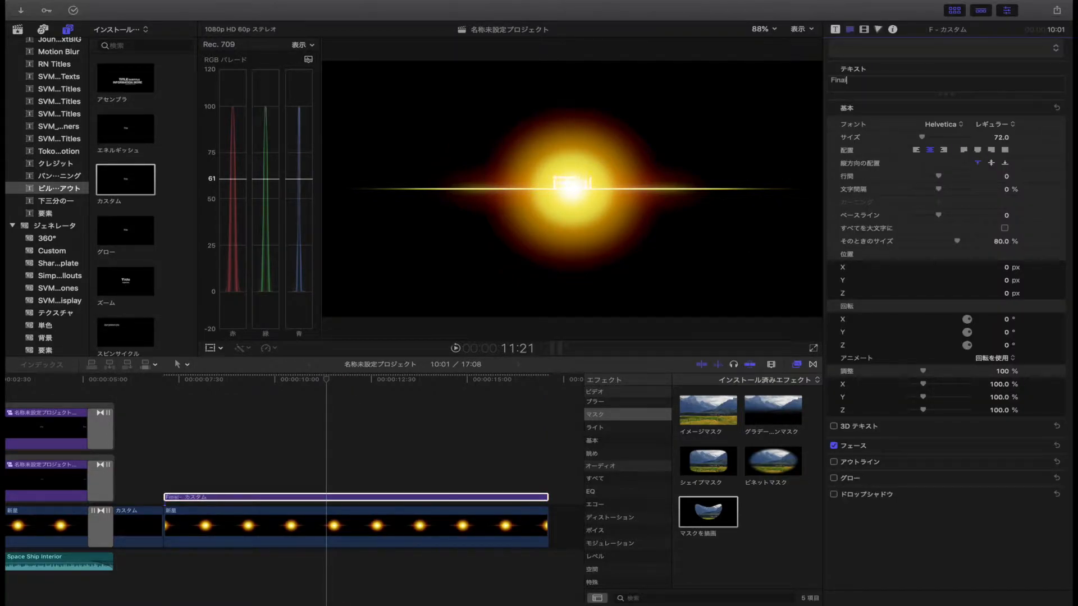
pyautogui.write(' Cut')
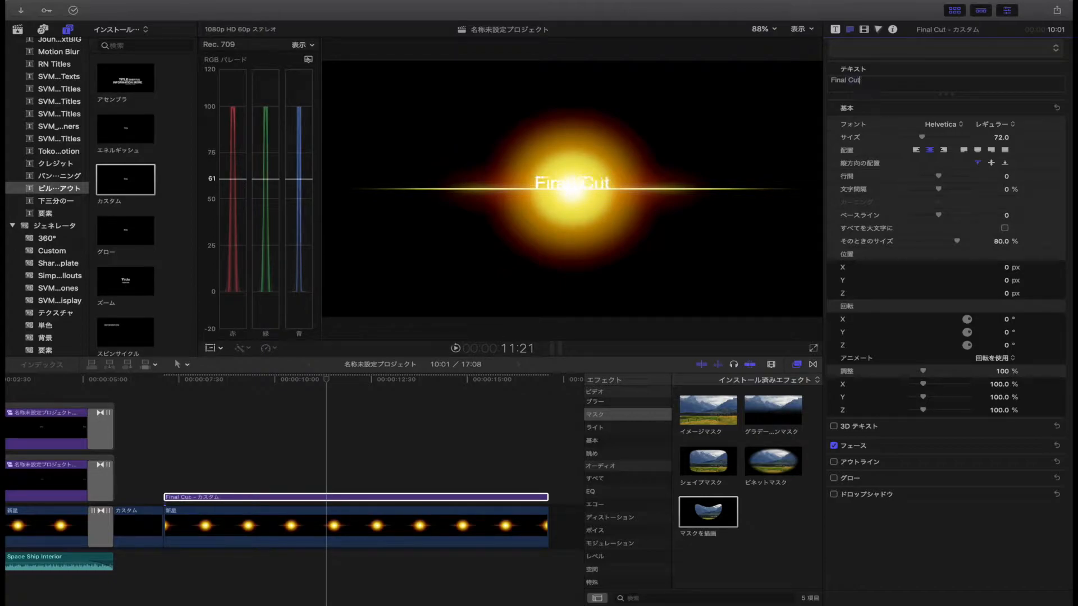
pyautogui.write(' Pro')
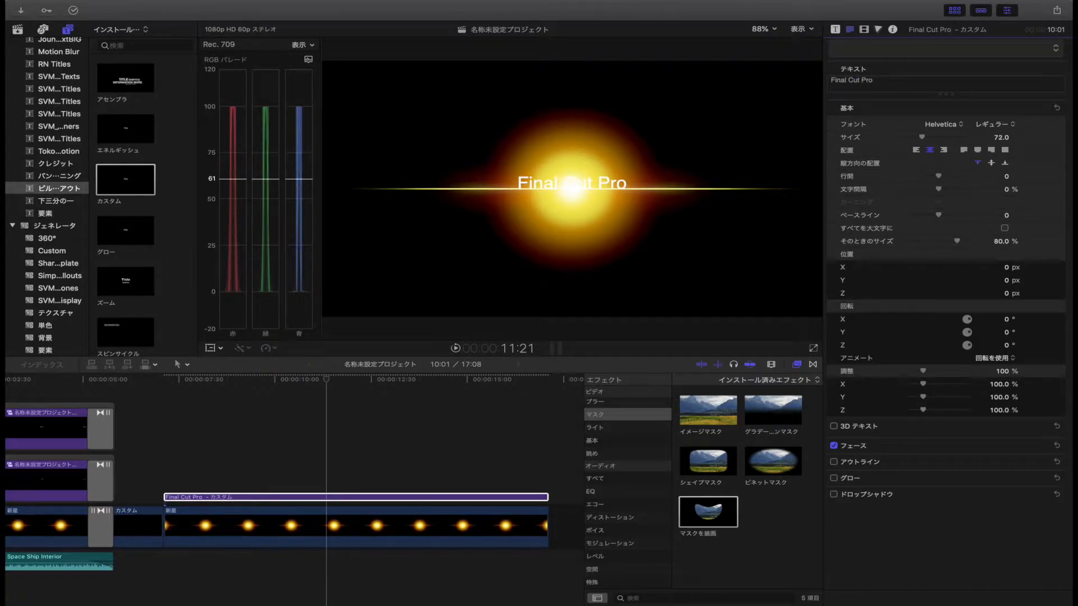
pyautogui.write(' X')
# Set the title's font to Bank Gothic in the ミディアム weight.
pyautogui.click(943, 124)
pyautogui.scroll(10, 943, 129)
pyautogui.scroll(10, 943, 128)
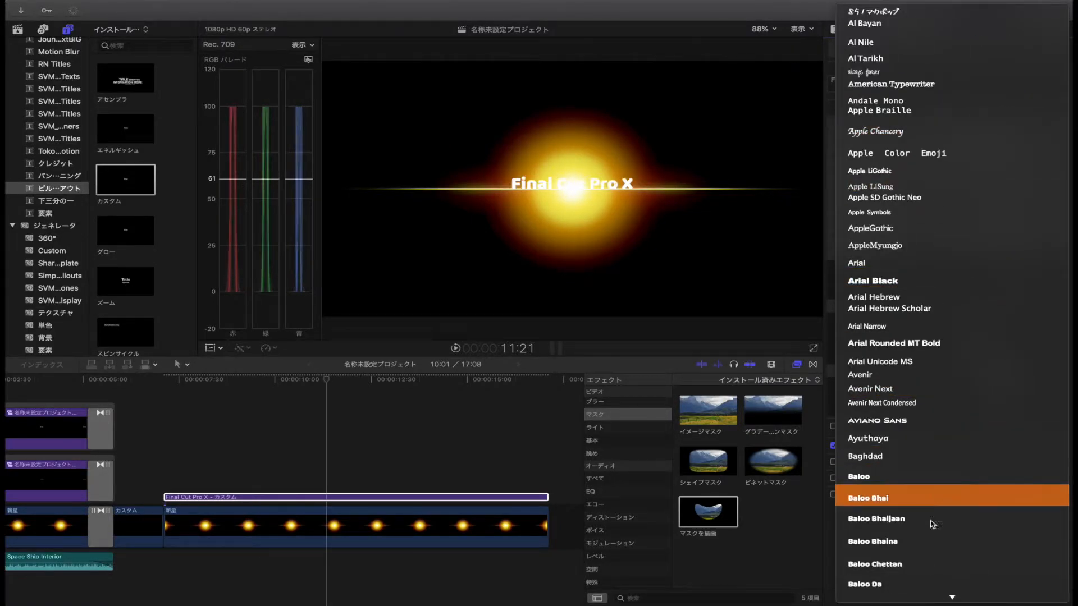
pyautogui.scroll(-2, 932, 534)
pyautogui.scroll(-3, 928, 550)
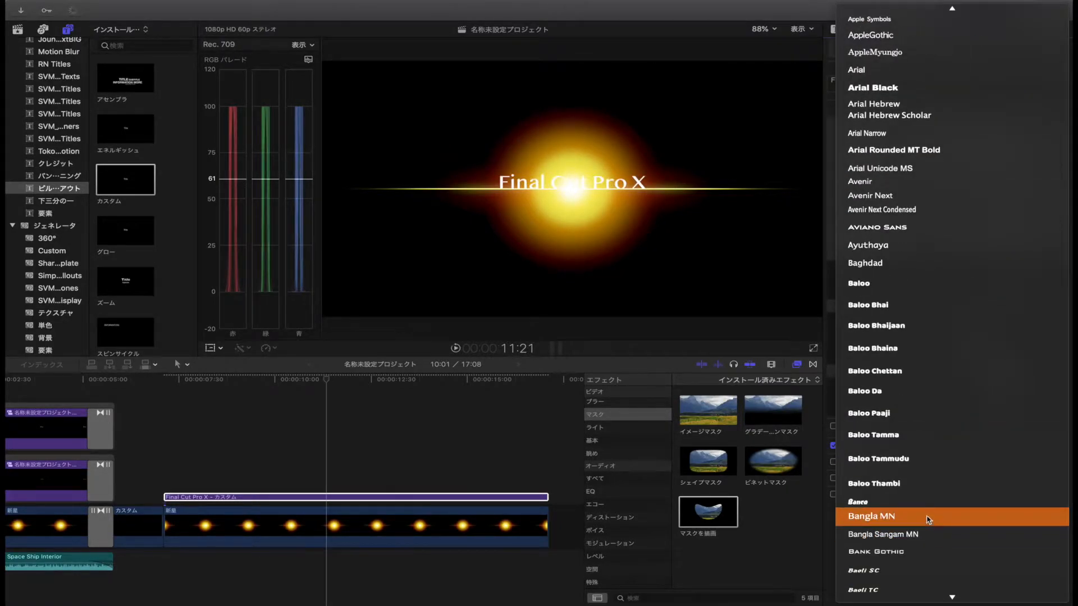
pyautogui.click(928, 555)
pyautogui.click(1002, 124)
# Set the title's size to 137 and place it, vertically middle-aligned, on the light streak at about Y -35.5 px.
pyautogui.click(1005, 137)
pyautogui.moveTo(924, 138); pyautogui.dragTo(936, 137)
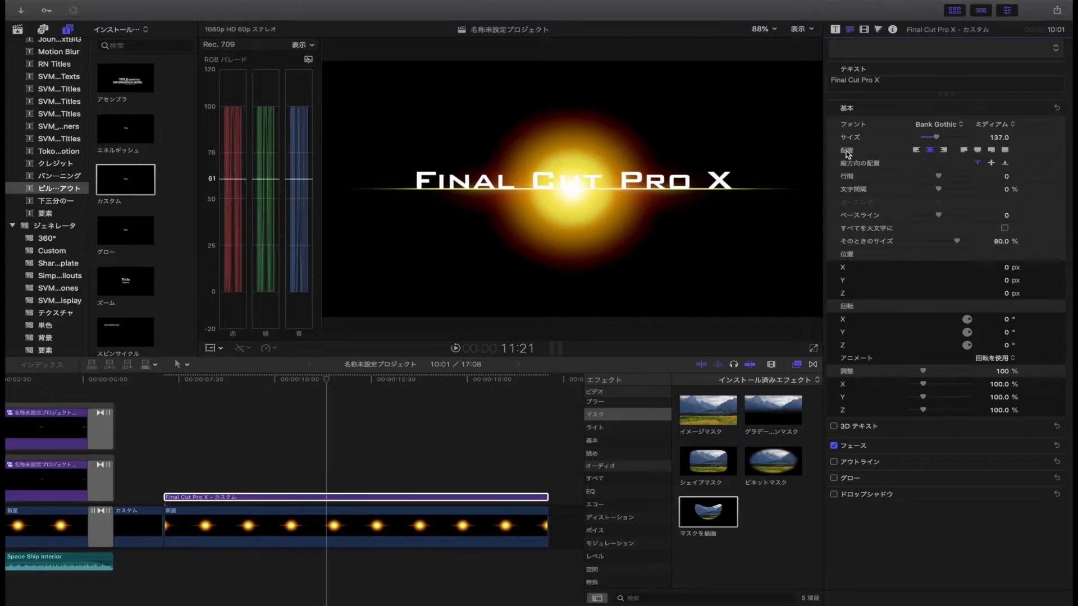
pyautogui.moveTo(702, 187); pyautogui.dragTo(702, 195)
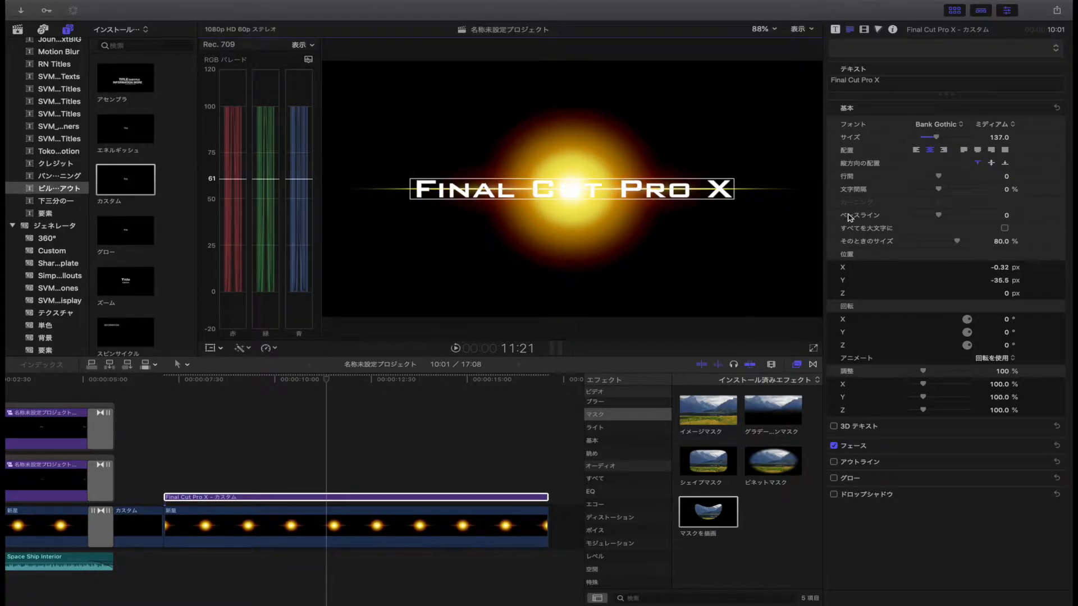
pyautogui.click(991, 163)
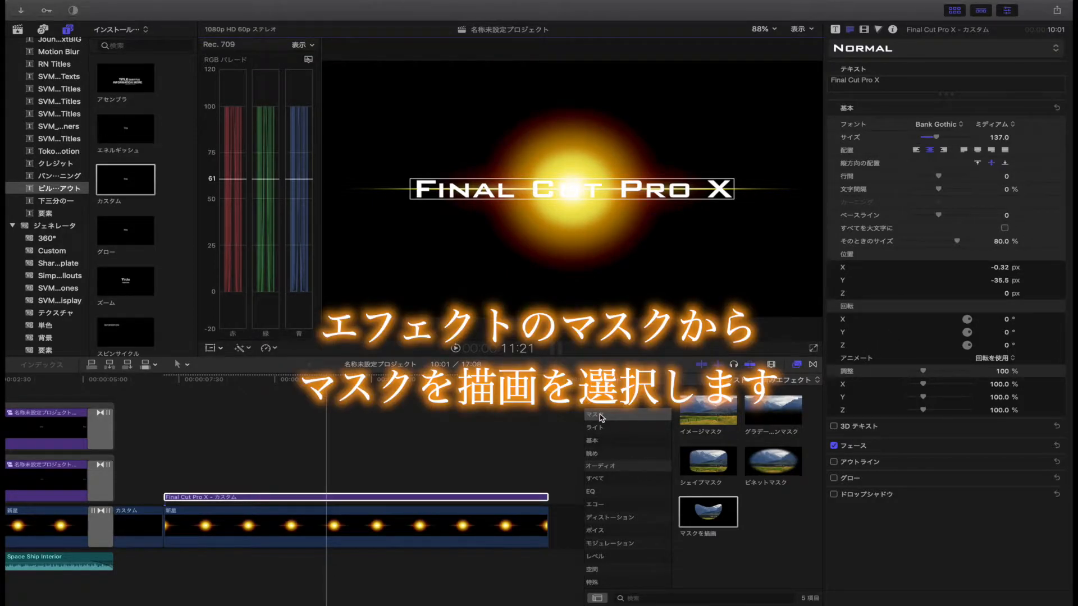
# Apply the マスクを描画 effect to the title and draw a four-point mask around the lower part of the lettering, with a slanted upper edge.
pyautogui.moveTo(707, 518); pyautogui.dragTo(528, 498)
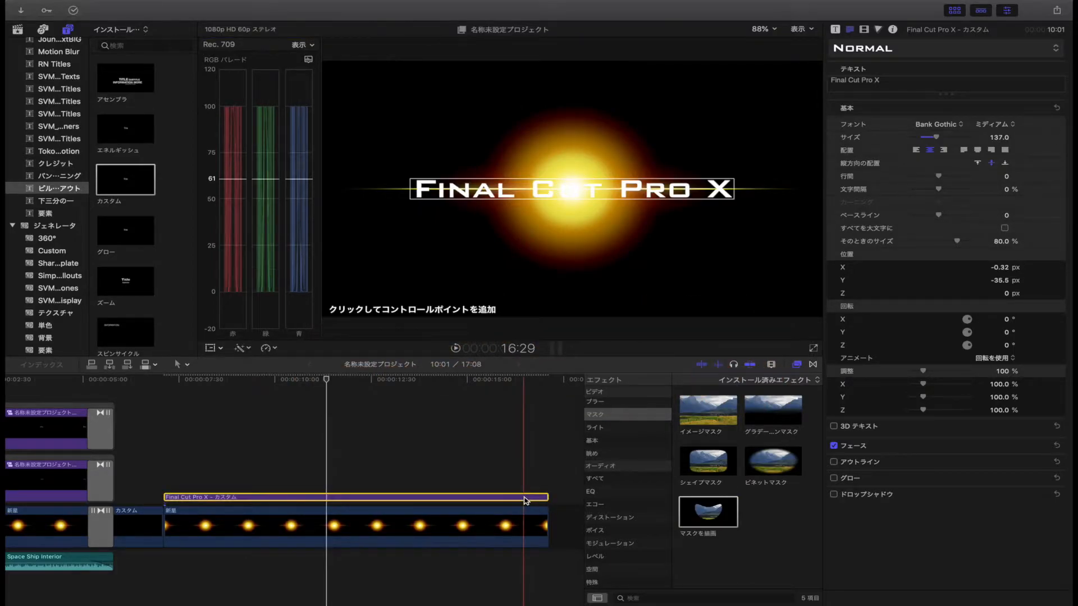
pyautogui.click(401, 198)
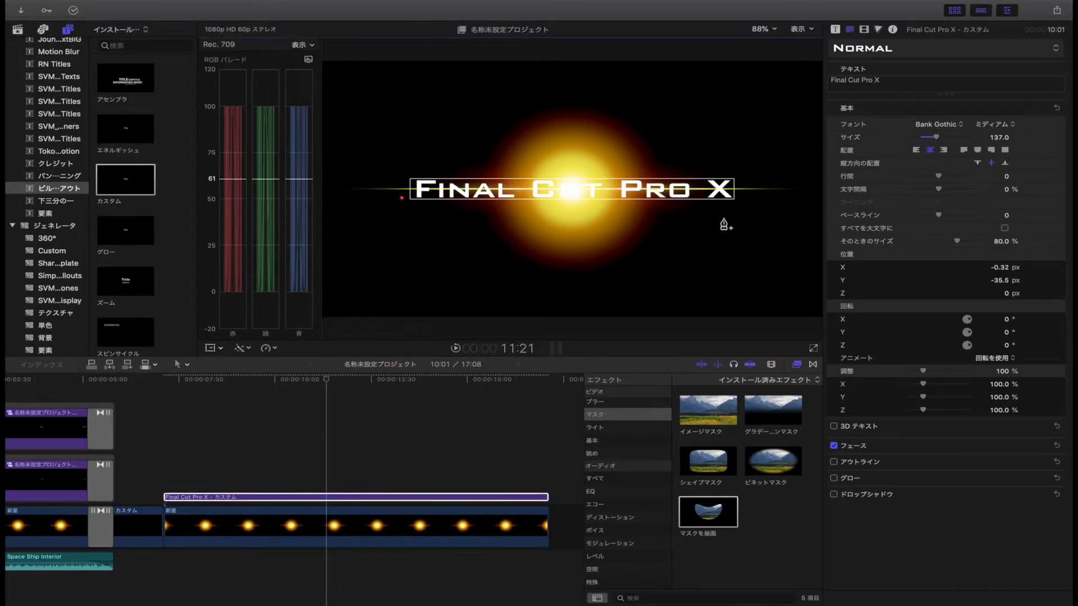
pyautogui.click(744, 181)
pyautogui.click(742, 211)
pyautogui.click(403, 217)
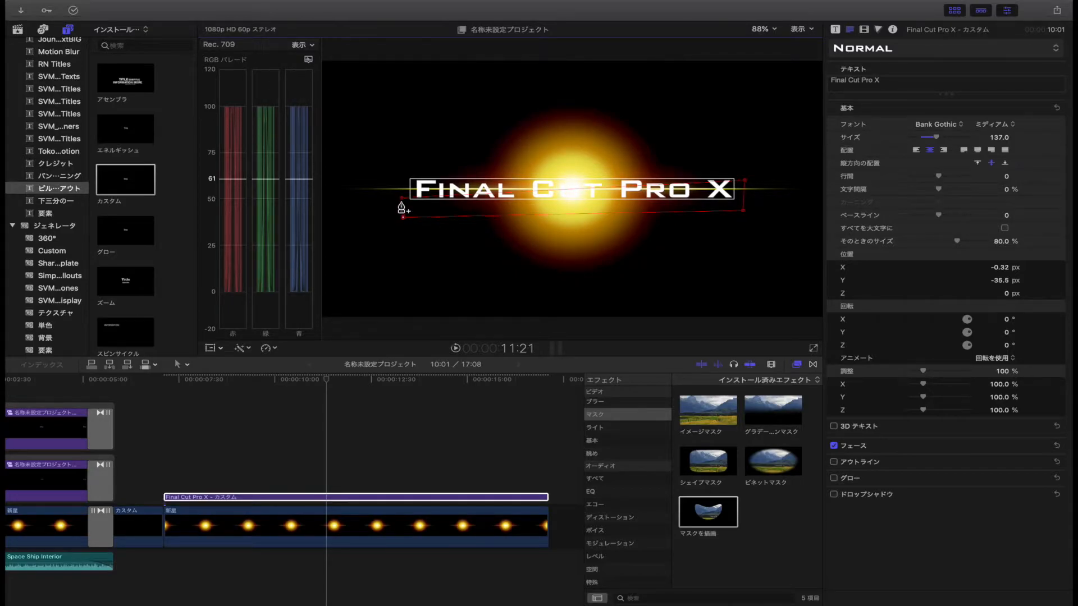
pyautogui.click(402, 199)
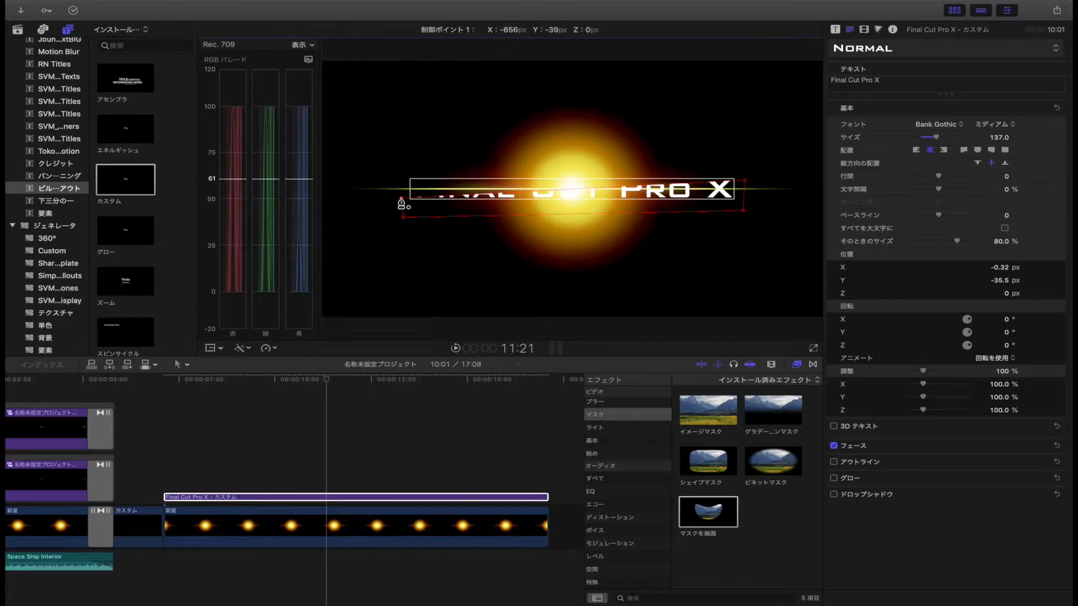
pyautogui.moveTo(745, 180); pyautogui.dragTo(745, 183)
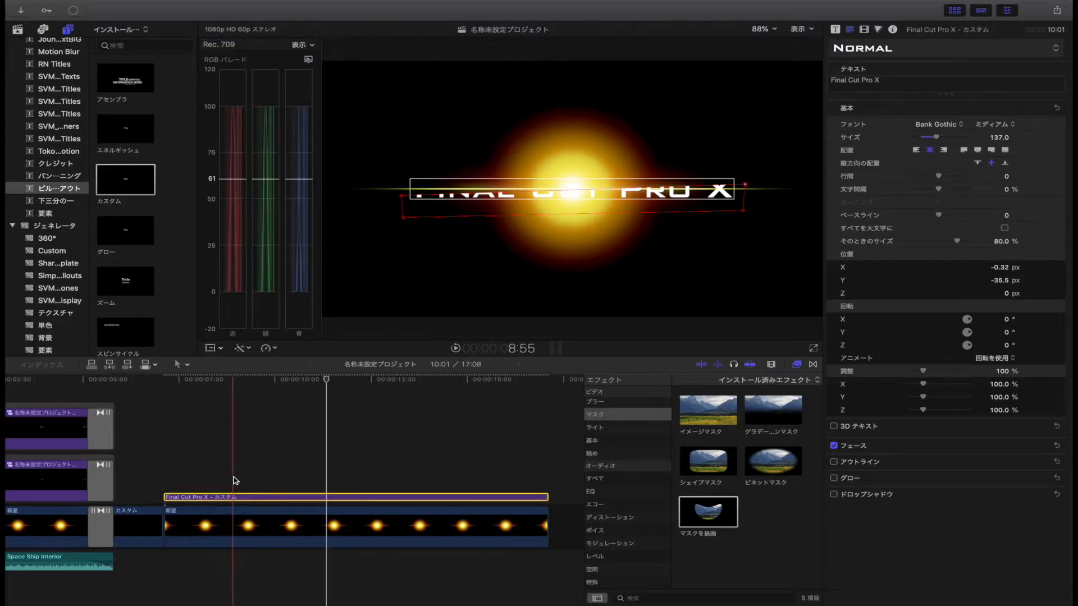
# Duplicate the masked title onto the layer directly above it, starting at 7:07.
pyautogui.click(164, 449)
pyautogui.click(169, 496)
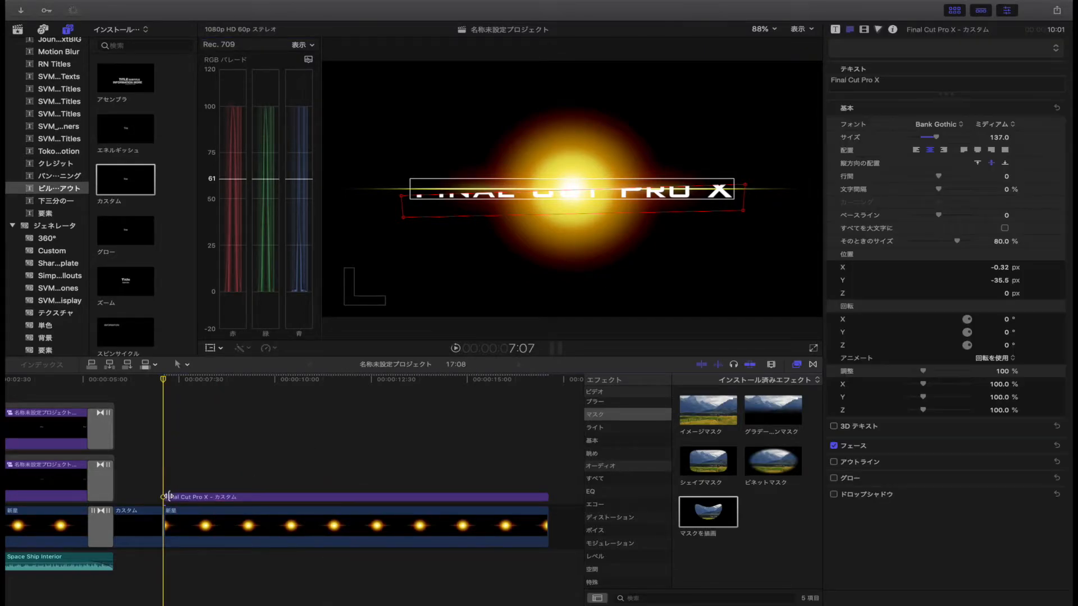
pyautogui.click(178, 499)
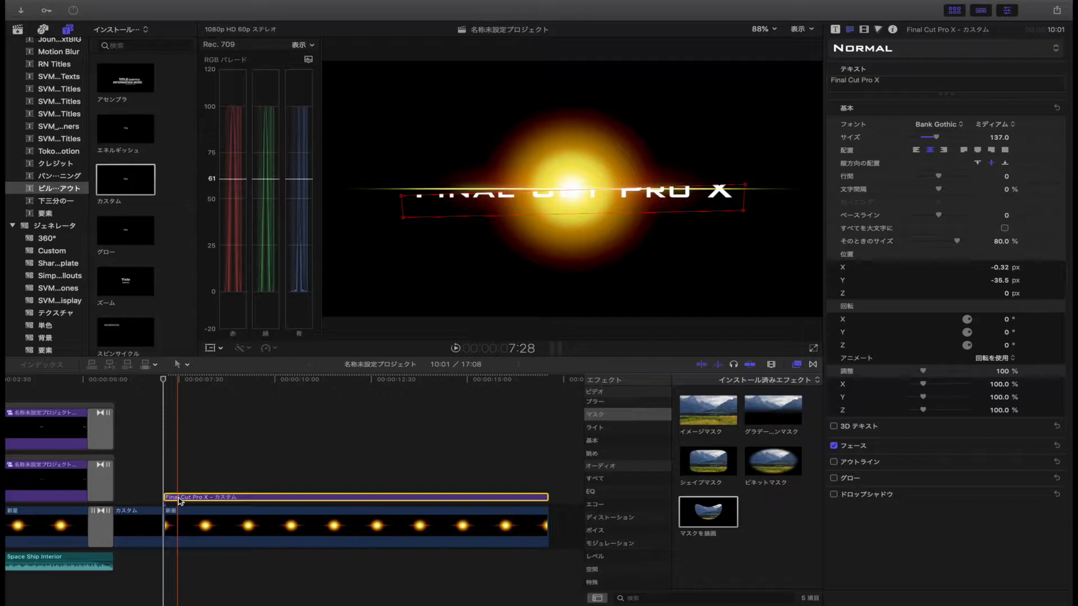
pyautogui.moveTo(170, 492); pyautogui.dragTo(164, 481)
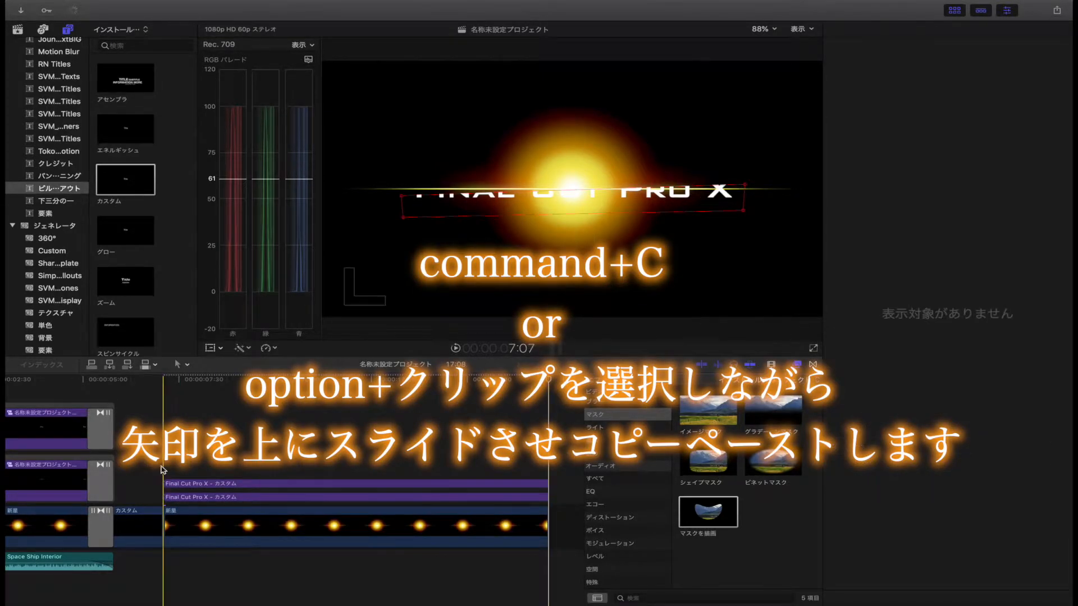
# Reshape the upper title copy's mask by moving its two lower points above the lettering, so it covers the upper part of the text.
pyautogui.click(177, 486)
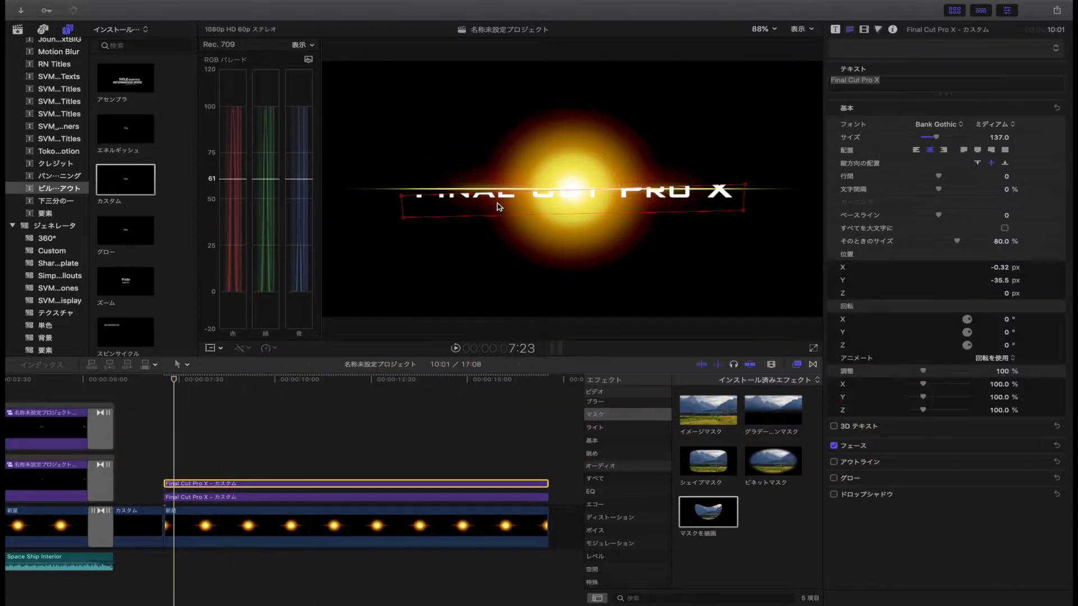
pyautogui.moveTo(405, 220); pyautogui.dragTo(400, 167)
pyautogui.moveTo(743, 211); pyautogui.dragTo(740, 168)
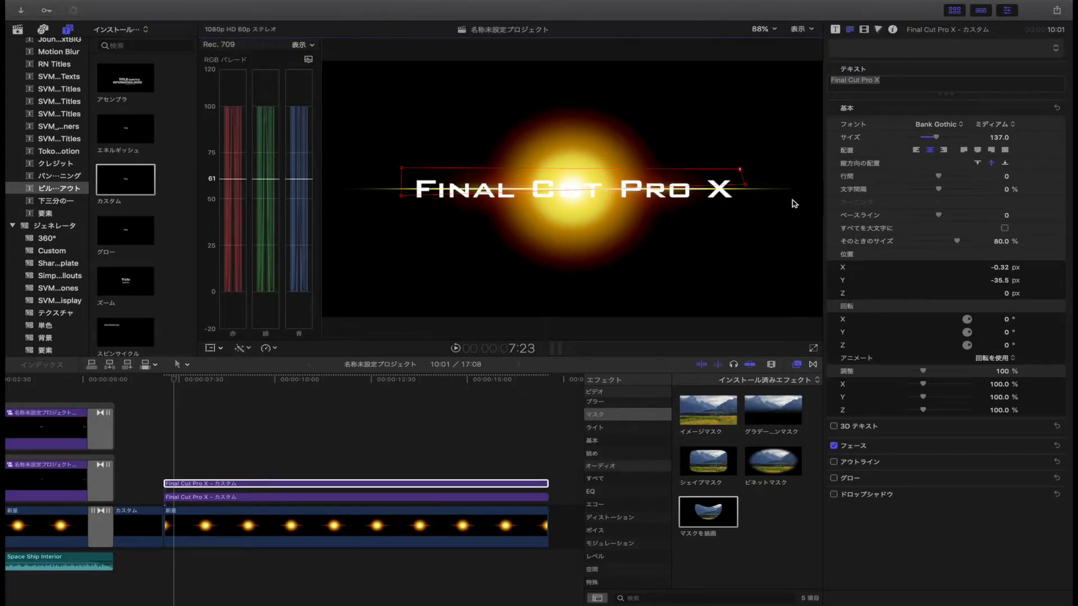
# At 9:00, change the upper title's face fill to グラデーション and expand its gradient settings.
pyautogui.click(236, 466)
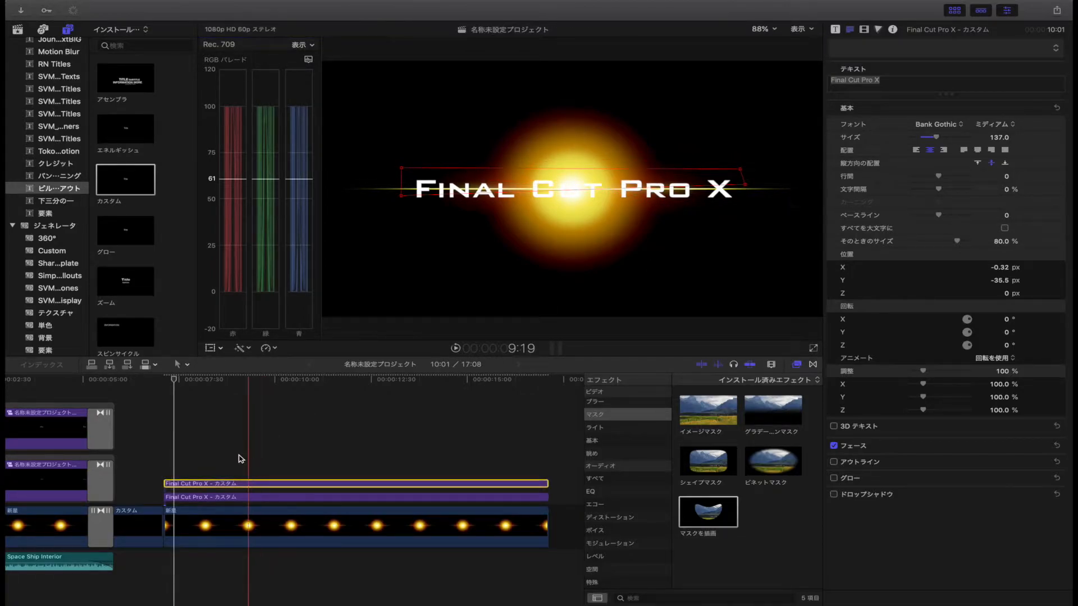
pyautogui.click(244, 484)
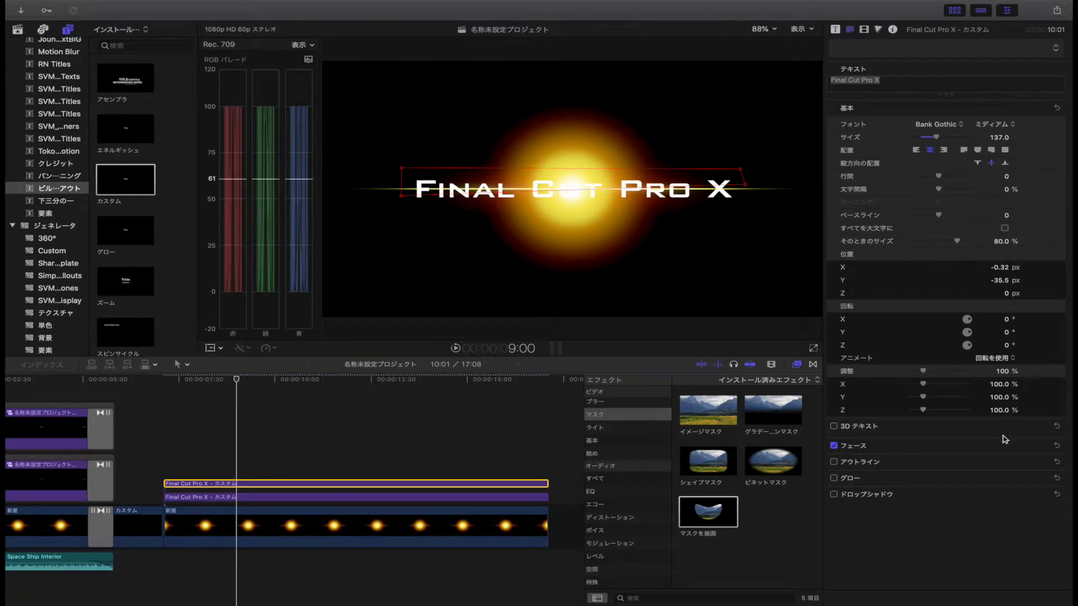
pyautogui.click(1046, 446)
pyautogui.click(1013, 459)
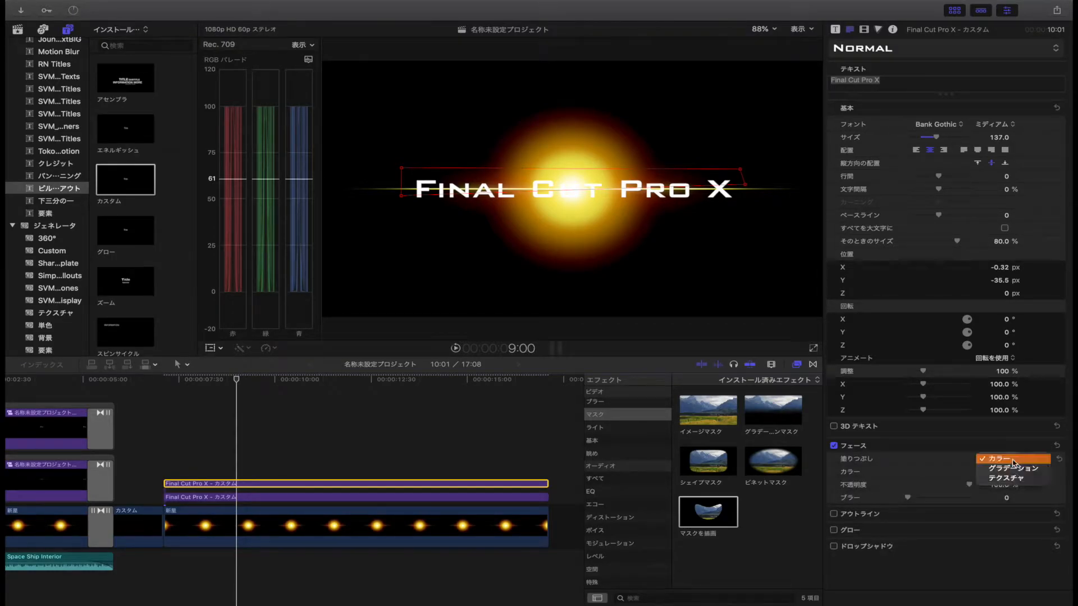
pyautogui.click(1014, 469)
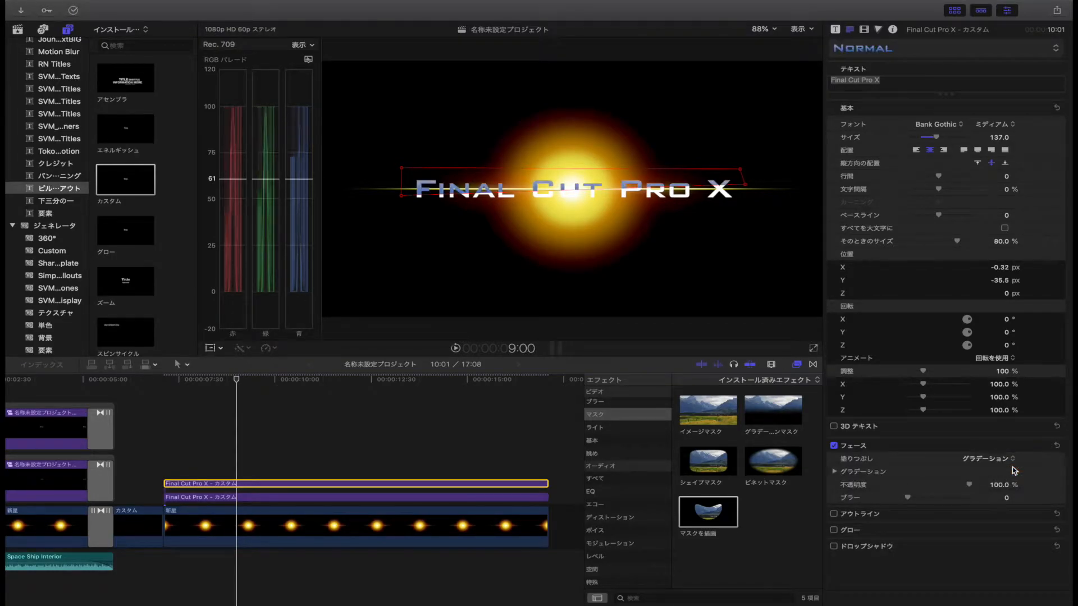
pyautogui.click(835, 472)
# Color the upper title's gradient from yellow-green at the start to cyan (R 84, G 255, B 239) at the end.
pyautogui.click(834, 520)
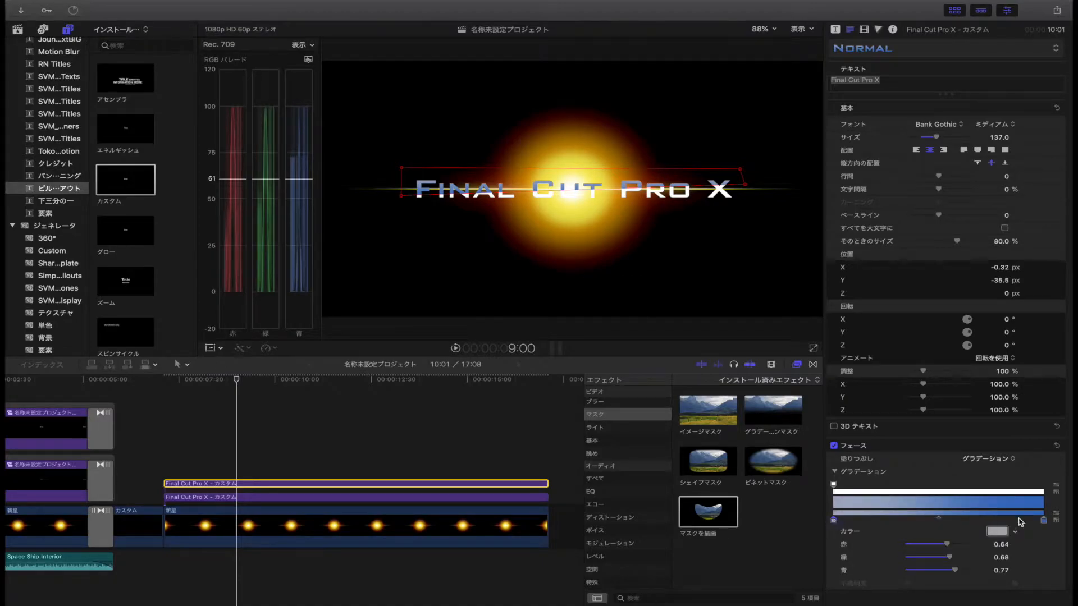
pyautogui.click(1015, 532)
pyautogui.moveTo(951, 441); pyautogui.dragTo(973, 425)
pyautogui.click(1044, 521)
pyautogui.click(1018, 531)
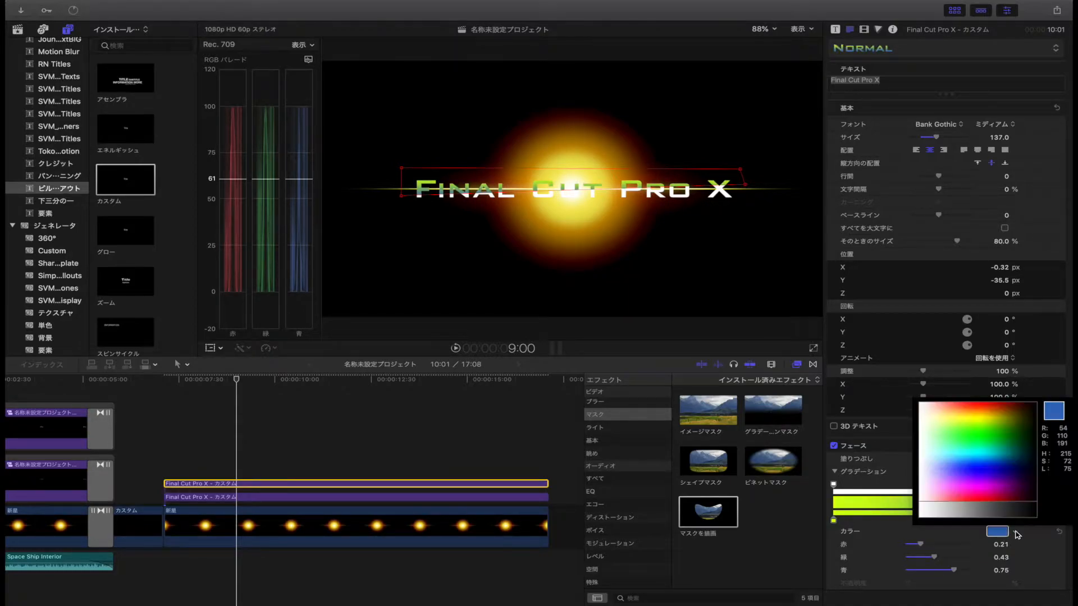
pyautogui.moveTo(986, 446); pyautogui.dragTo(954, 452)
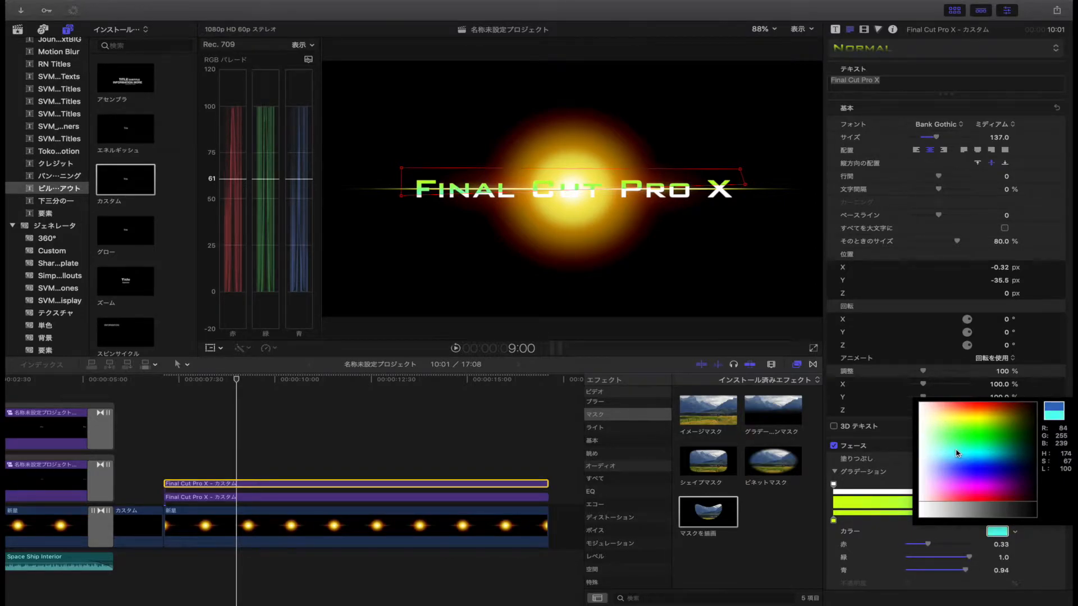
pyautogui.click(956, 453)
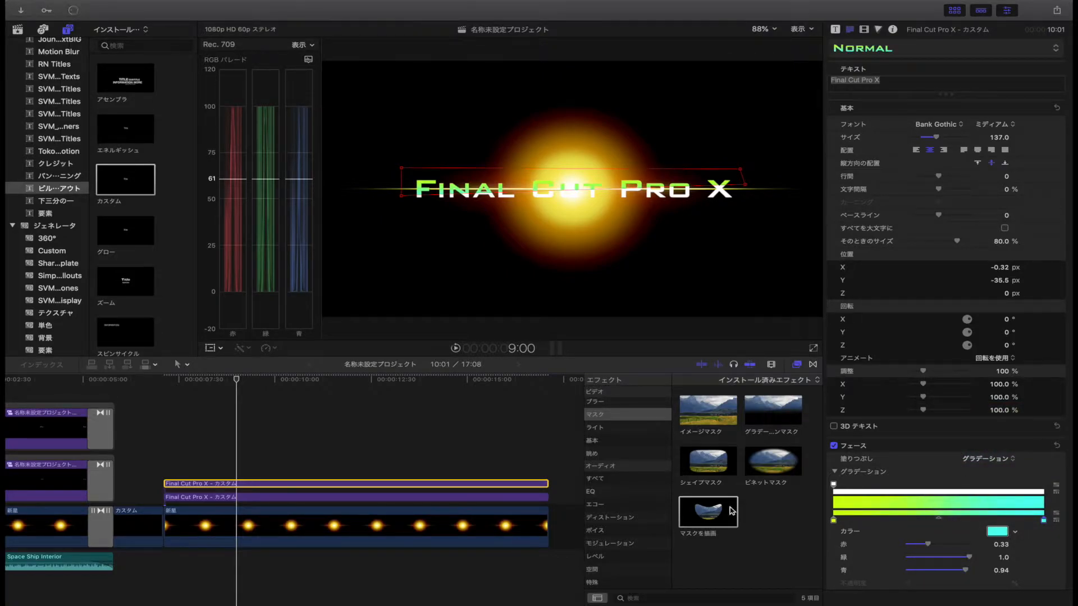
# Change the lower title's face fill to グラデーション.
pyautogui.click(401, 498)
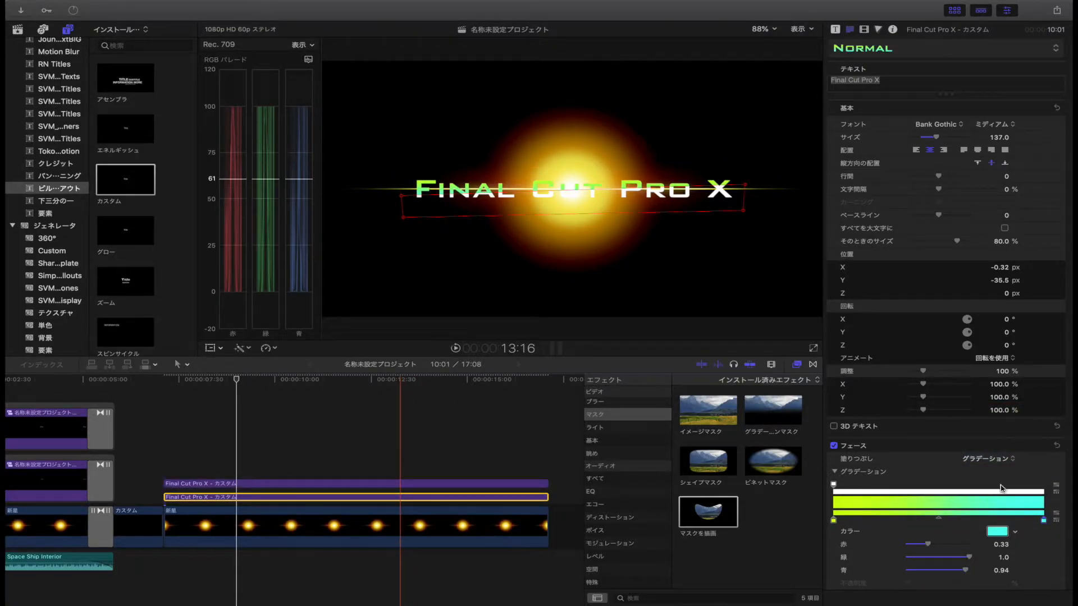
pyautogui.click(1003, 460)
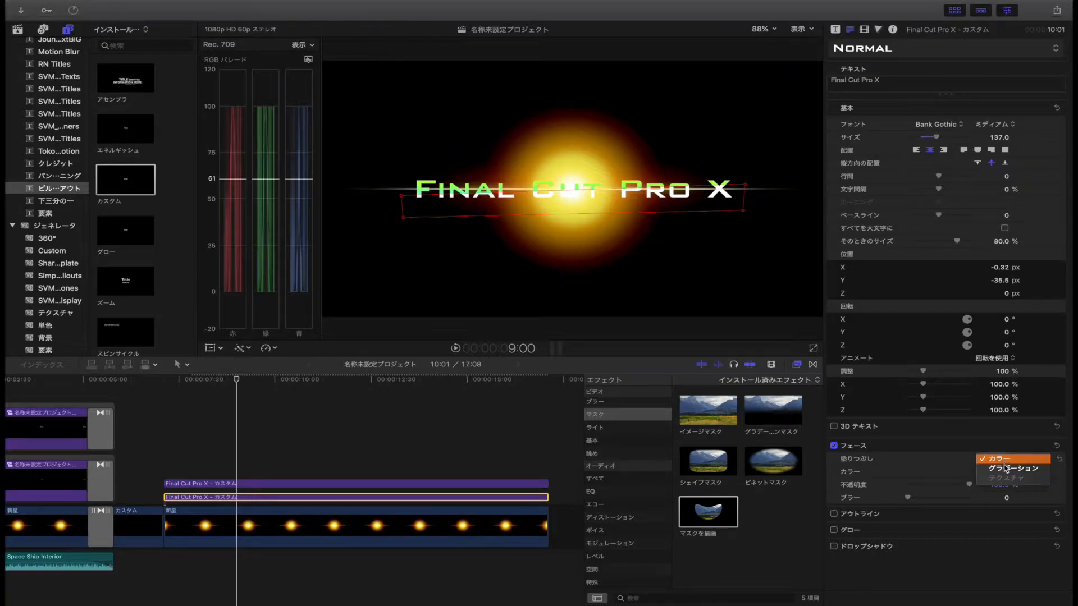
pyautogui.click(1005, 468)
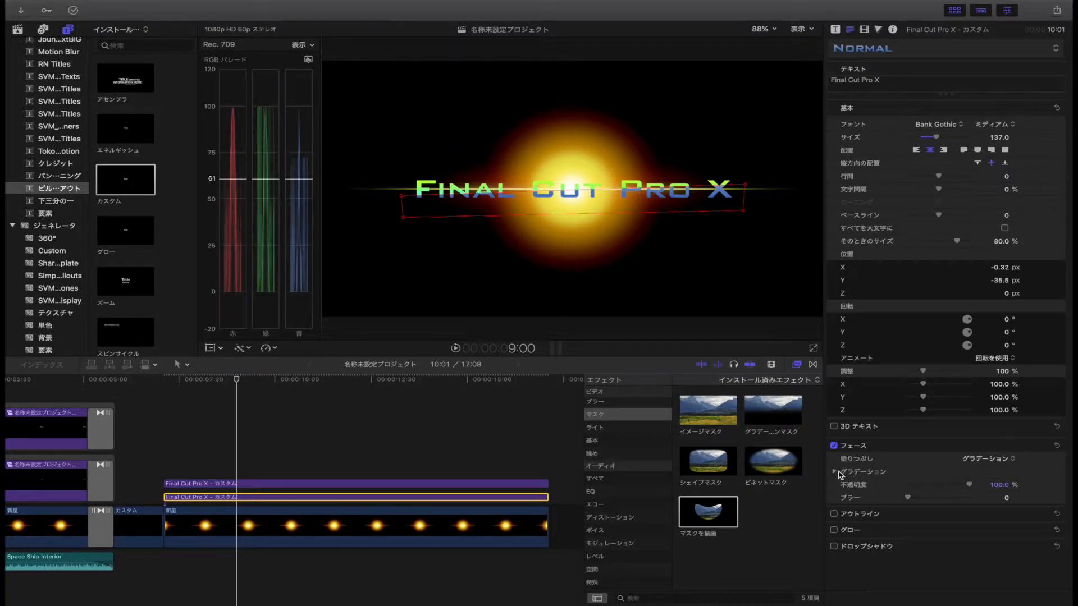
# Color the lower title's gradient from light violet (0.89, 0.65, 1.0) at the start to magenta (0.74, 0.0, 0.63) at the end.
pyautogui.click(835, 471)
pyautogui.click(833, 521)
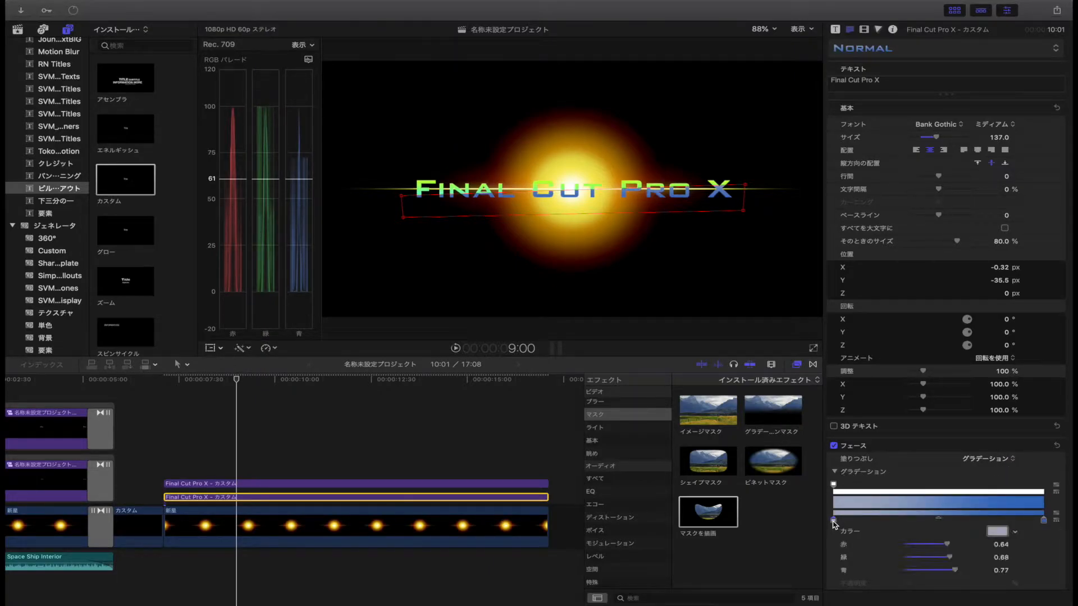
pyautogui.click(1015, 532)
pyautogui.moveTo(977, 491); pyautogui.dragTo(940, 480)
pyautogui.click(1044, 520)
pyautogui.moveTo(1014, 531); pyautogui.dragTo(998, 492)
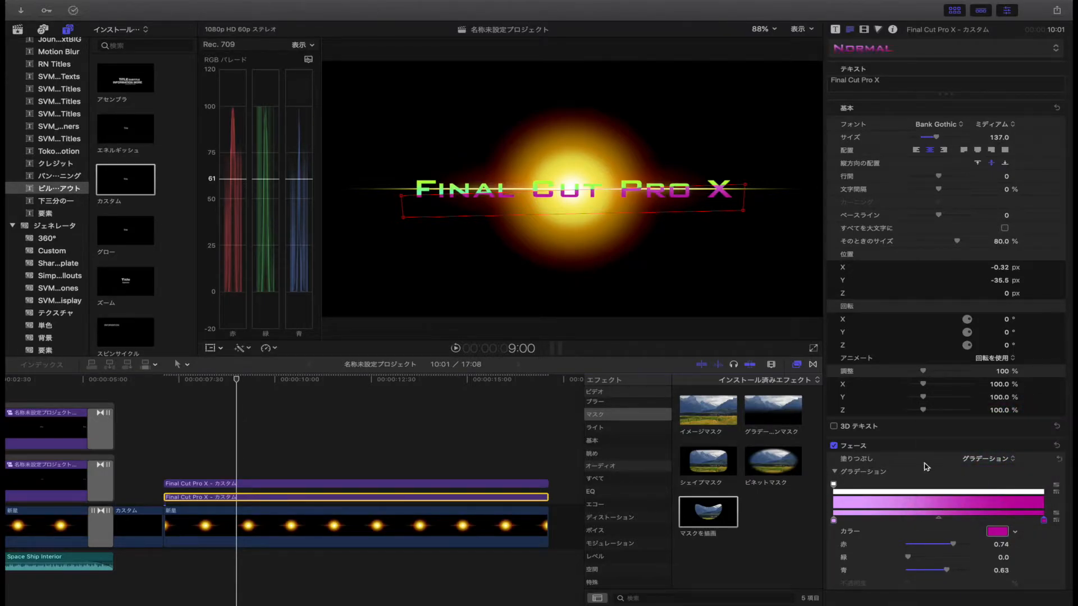
# Change the start color of the lower title's gradient to bright green (red 0.09, green 1.0, blue 0.37) and deselect the title.
pyautogui.click(833, 522)
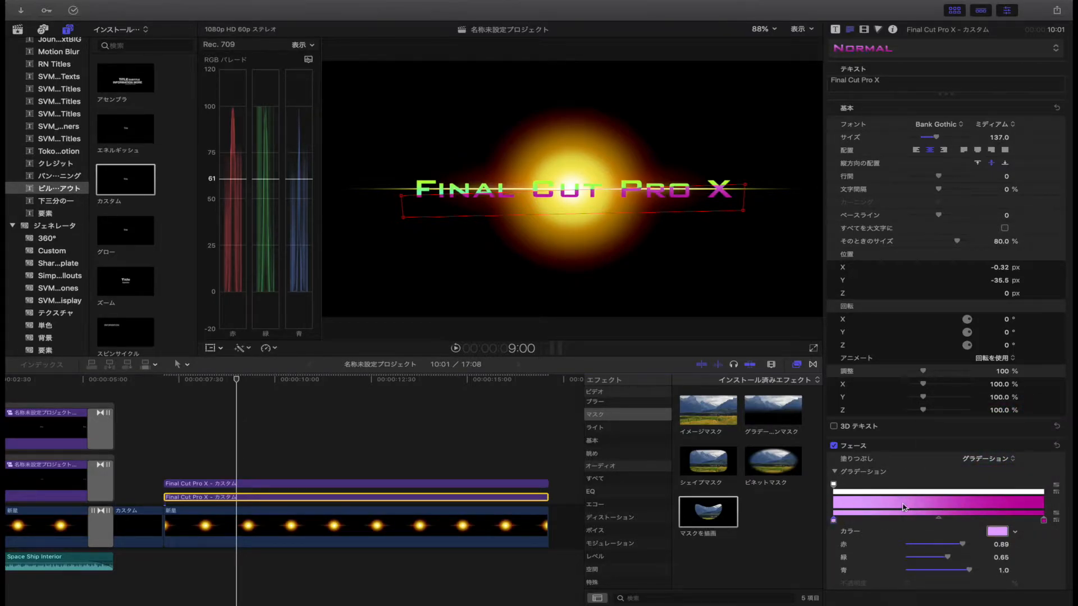
pyautogui.click(1015, 532)
pyautogui.moveTo(991, 474); pyautogui.dragTo(972, 445)
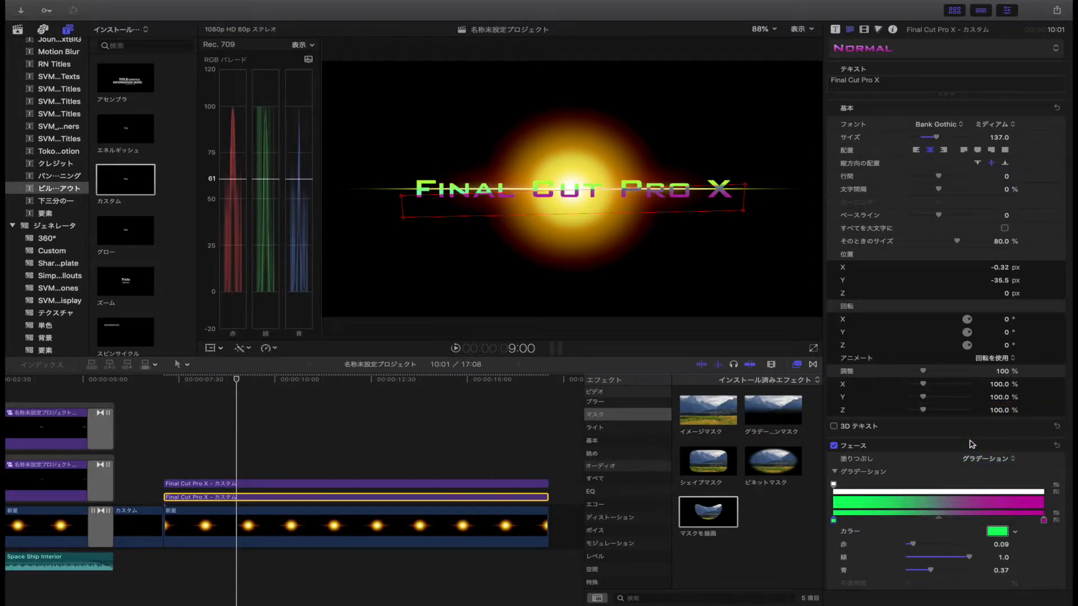
pyautogui.click(328, 415)
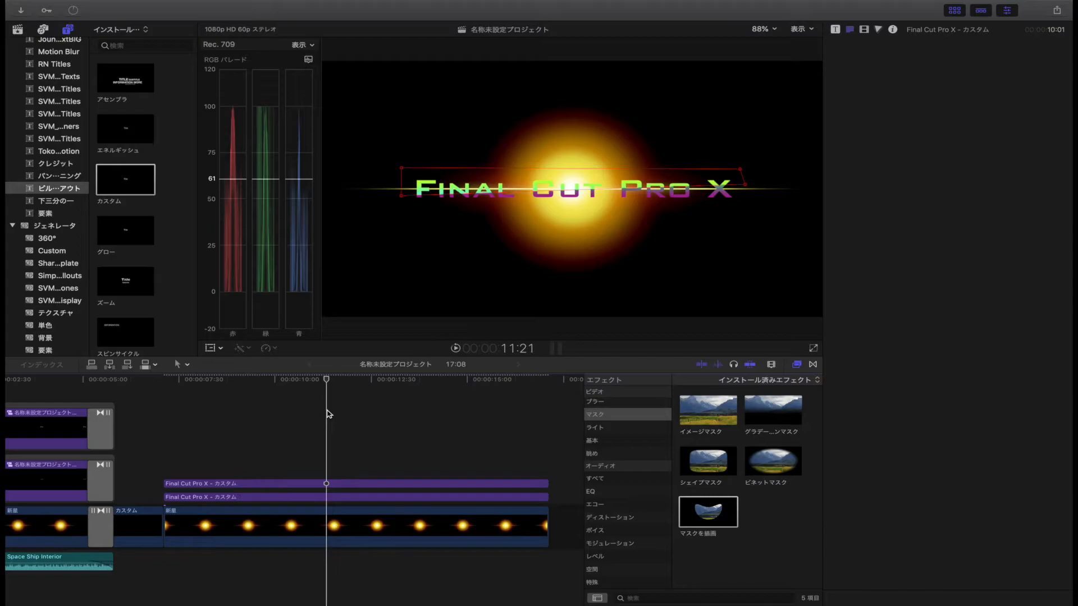
# Convert the upper title into a new compound clip in the タイトル event, keeping the suggested name.
pyautogui.click(240, 422)
pyautogui.click(187, 486)
pyautogui.rightClick(186, 486)
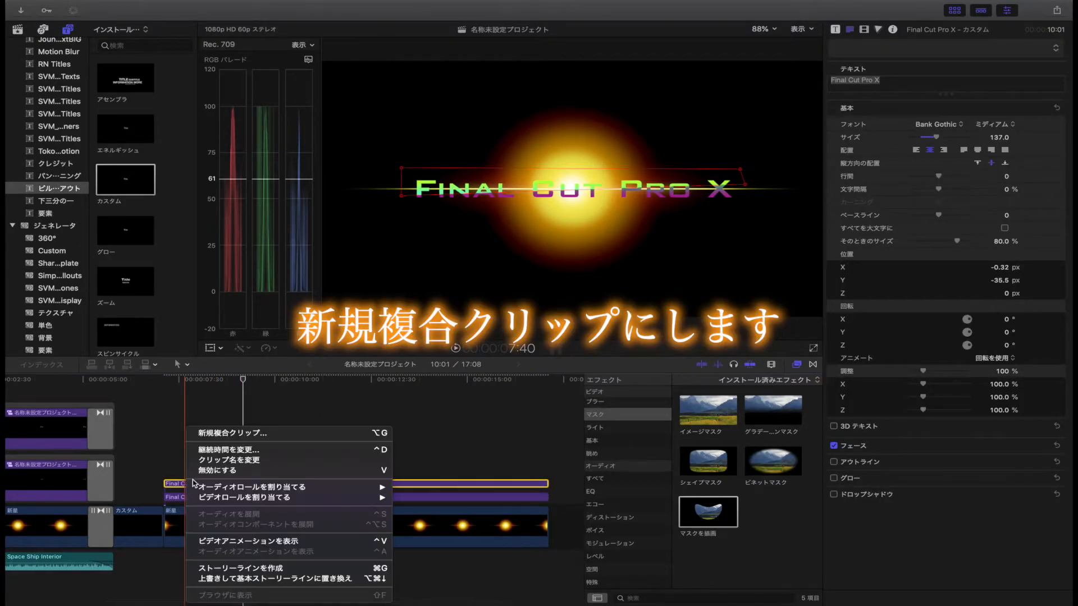
pyautogui.click(251, 435)
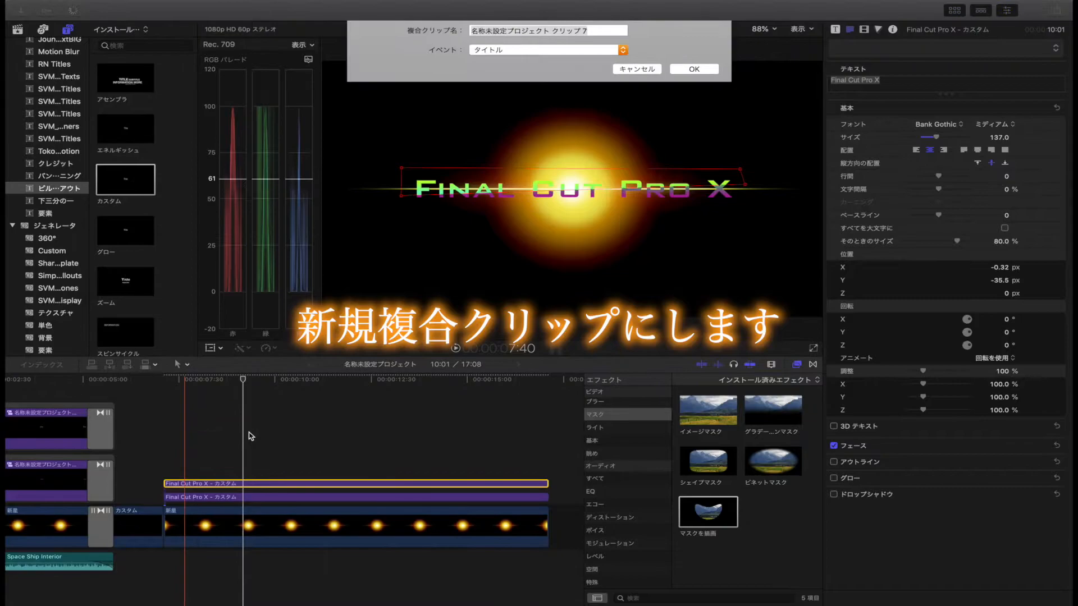
pyautogui.click(701, 68)
# Convert the lower title into its own compound clip in the タイトル event, keeping the suggested name.
pyautogui.click(191, 498)
pyautogui.rightClick(191, 498)
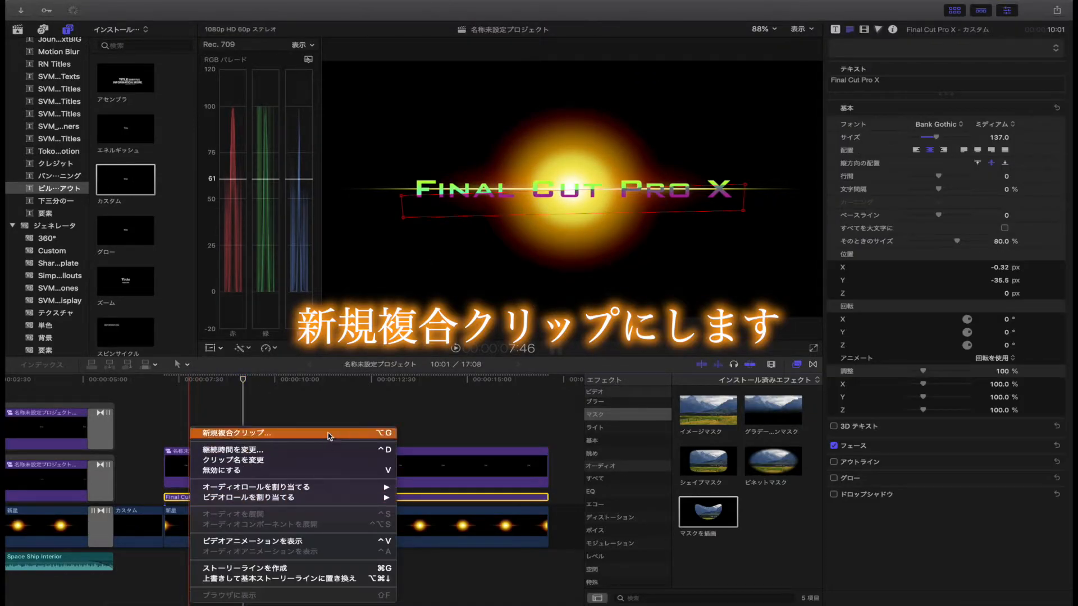
pyautogui.click(329, 433)
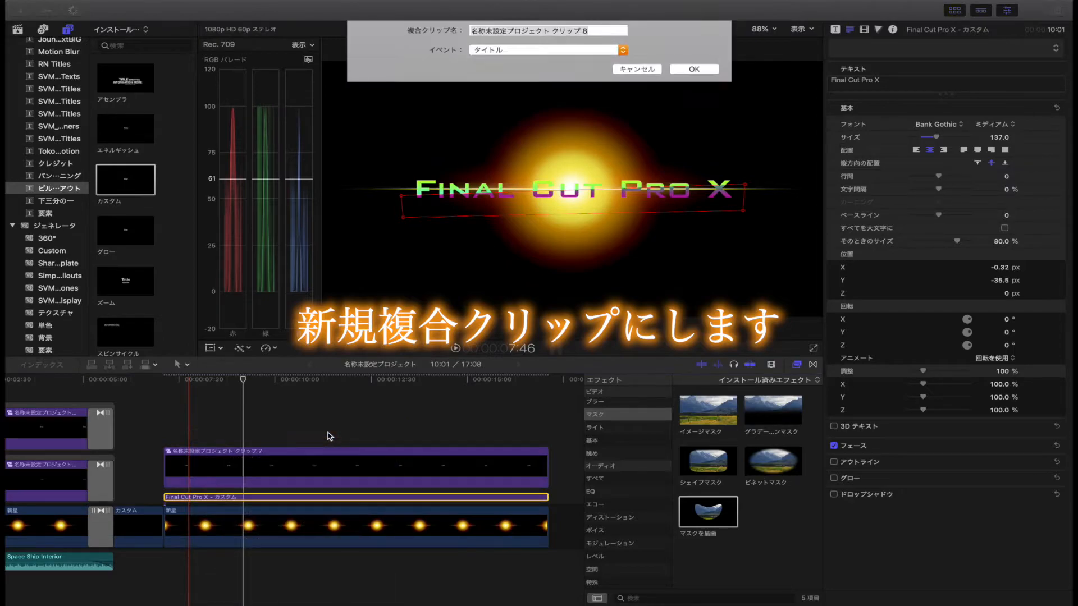
pyautogui.click(698, 69)
# At 7:07, shift the upper compound clip left out of the frame to about X -1582.9 px and add a transform keyframe.
pyautogui.click(168, 403)
pyautogui.click(168, 445)
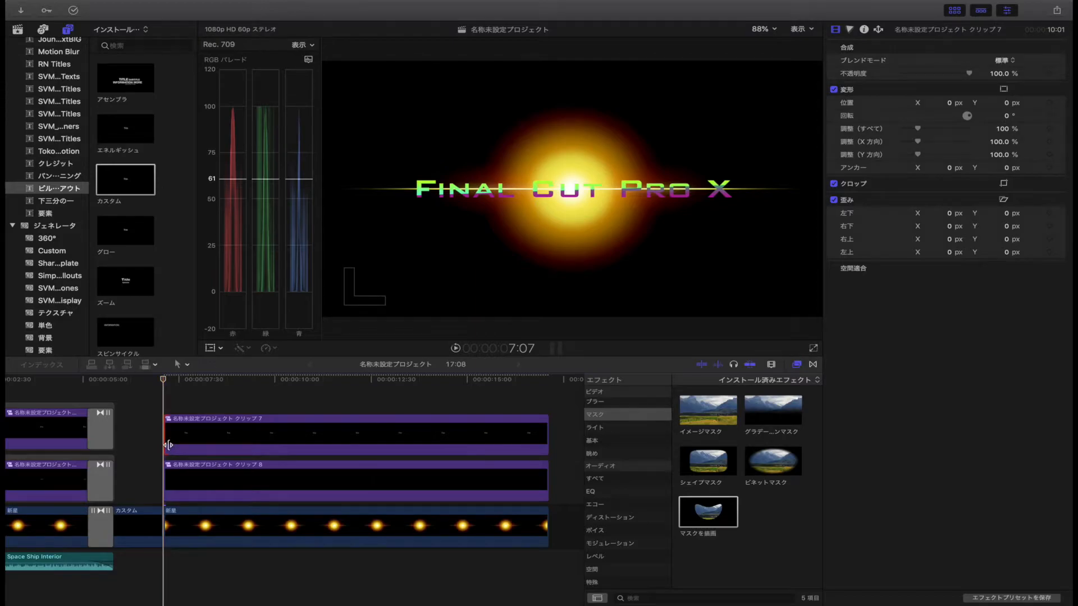
pyautogui.click(174, 447)
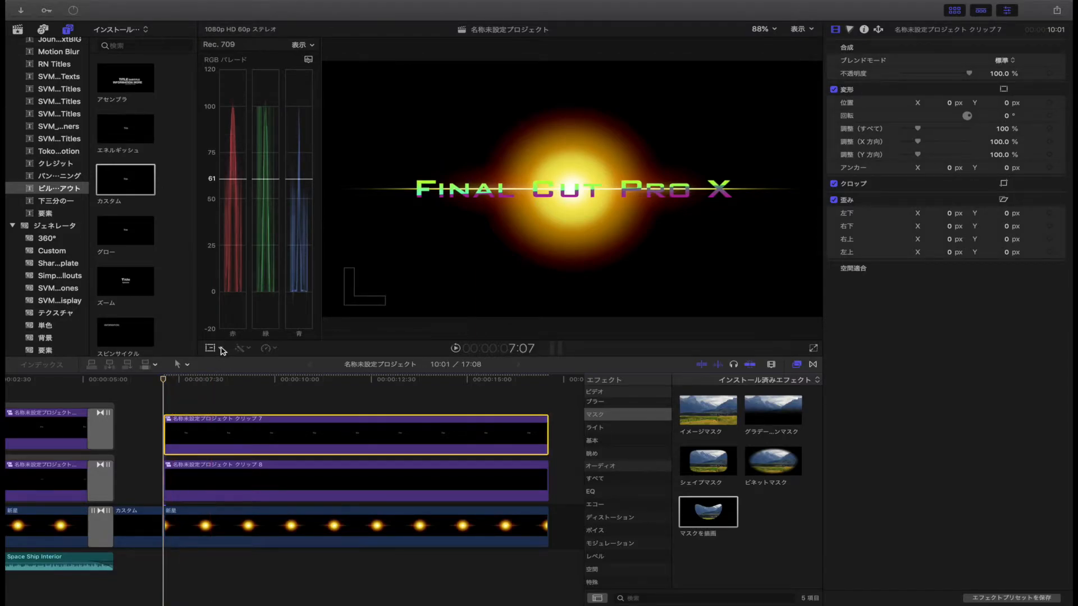
pyautogui.click(776, 29)
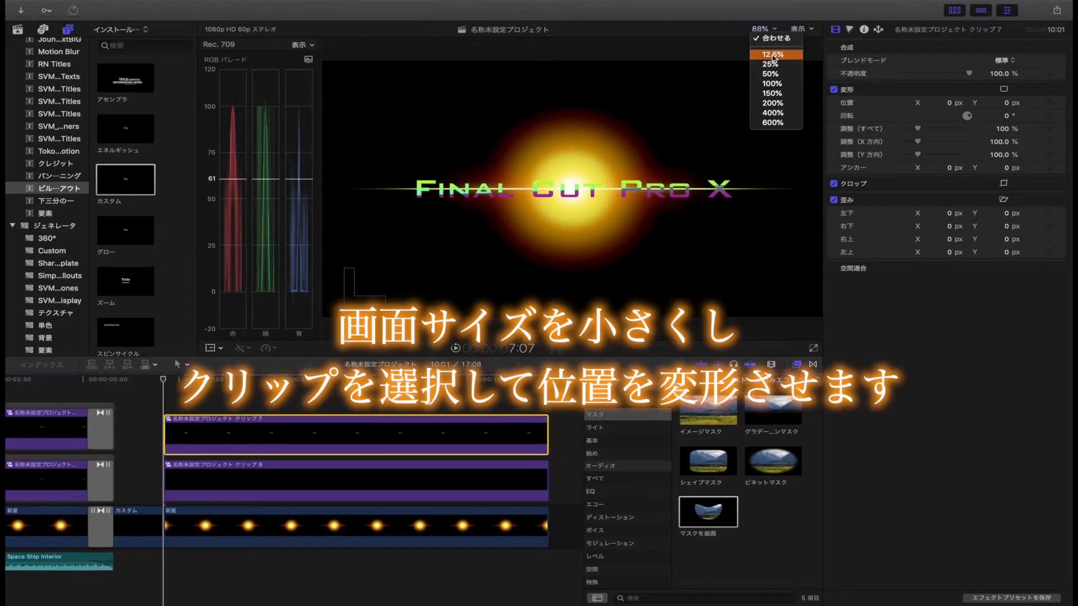
pyautogui.click(773, 71)
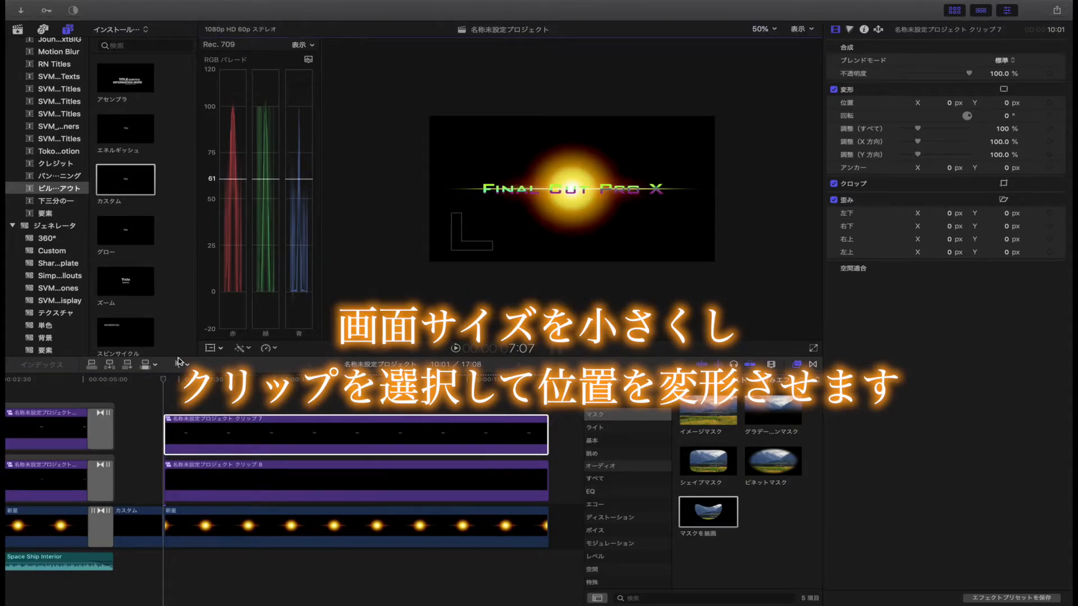
pyautogui.click(168, 420)
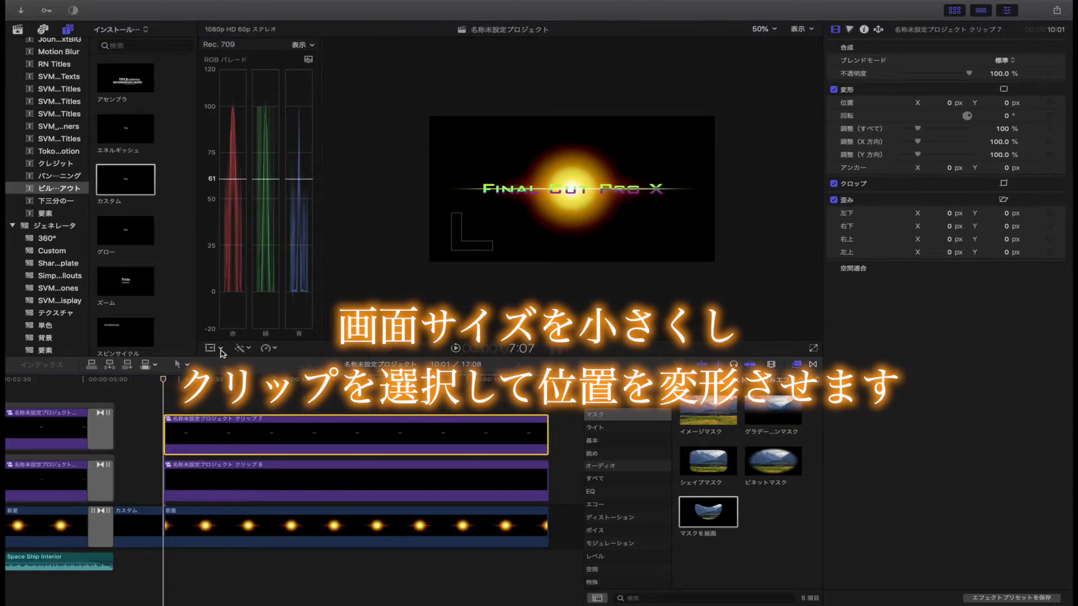
pyautogui.click(238, 363)
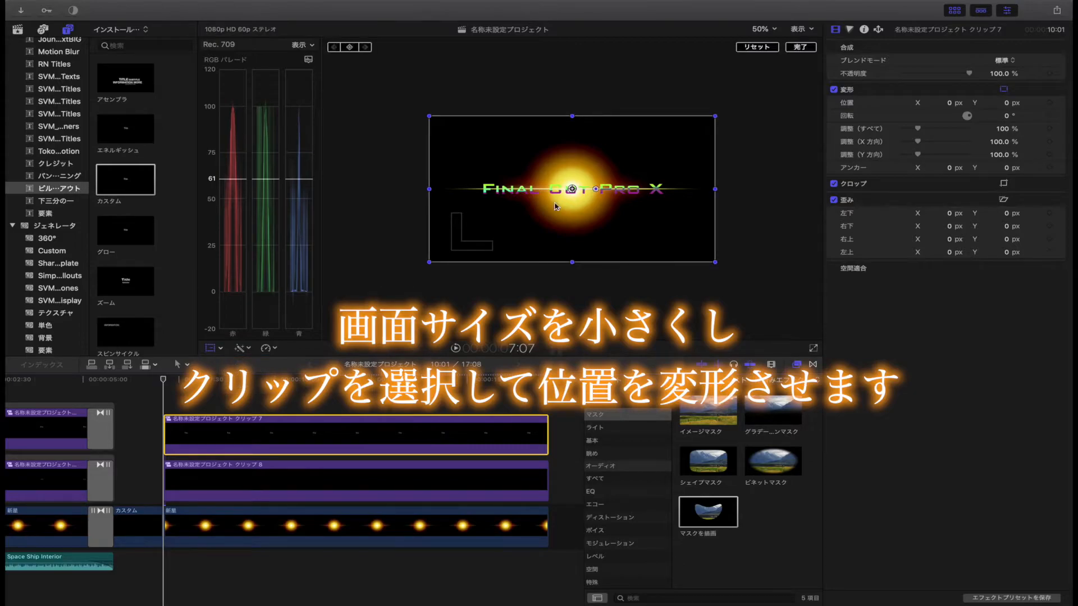
pyautogui.moveTo(571, 189); pyautogui.dragTo(337, 189)
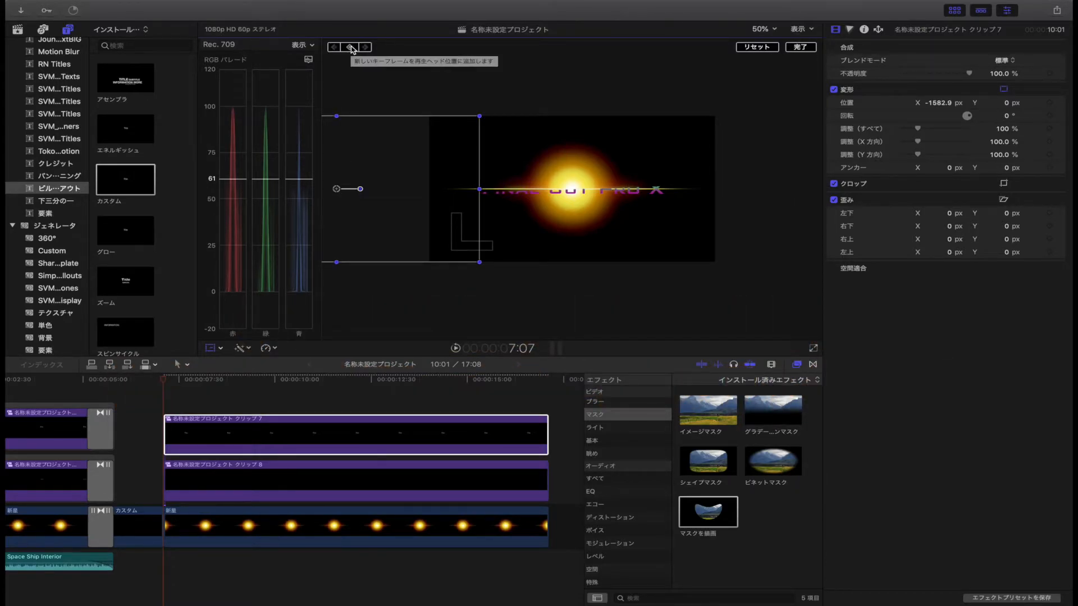
pyautogui.click(350, 48)
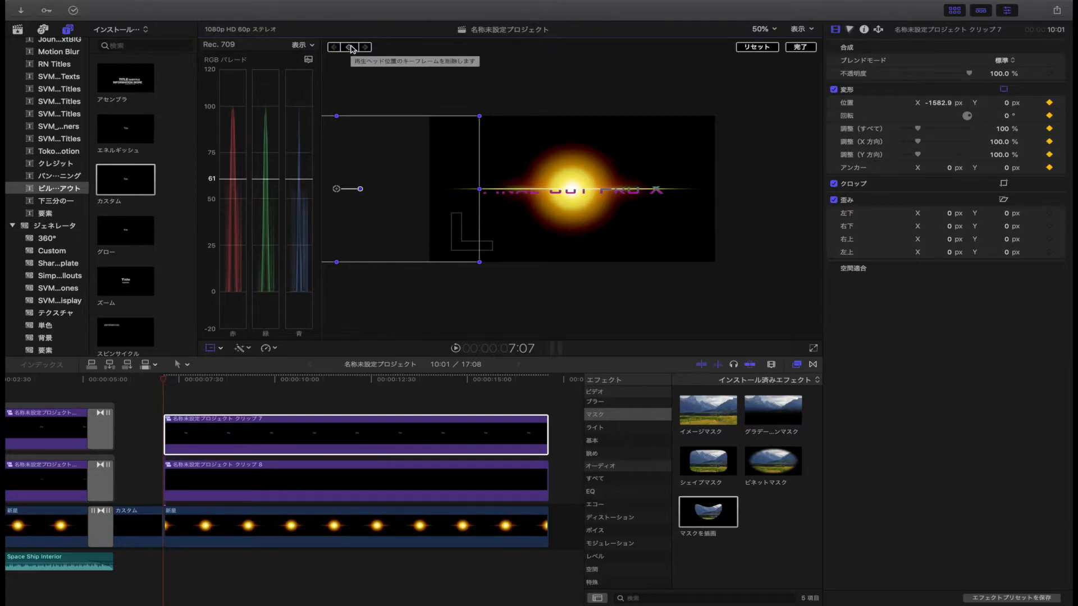
# At 8:07, move the upper compound clip back to the frame's center at about X 0.1 px and finish the transform.
pyautogui.moveTo(164, 383); pyautogui.dragTo(206, 377)
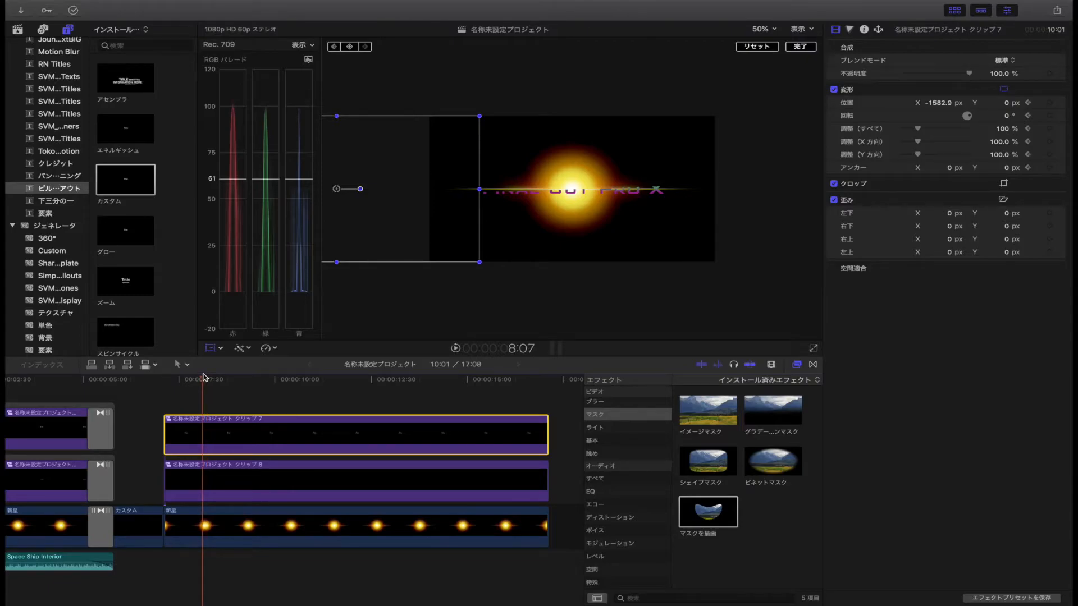
pyautogui.moveTo(366, 192); pyautogui.dragTo(571, 189)
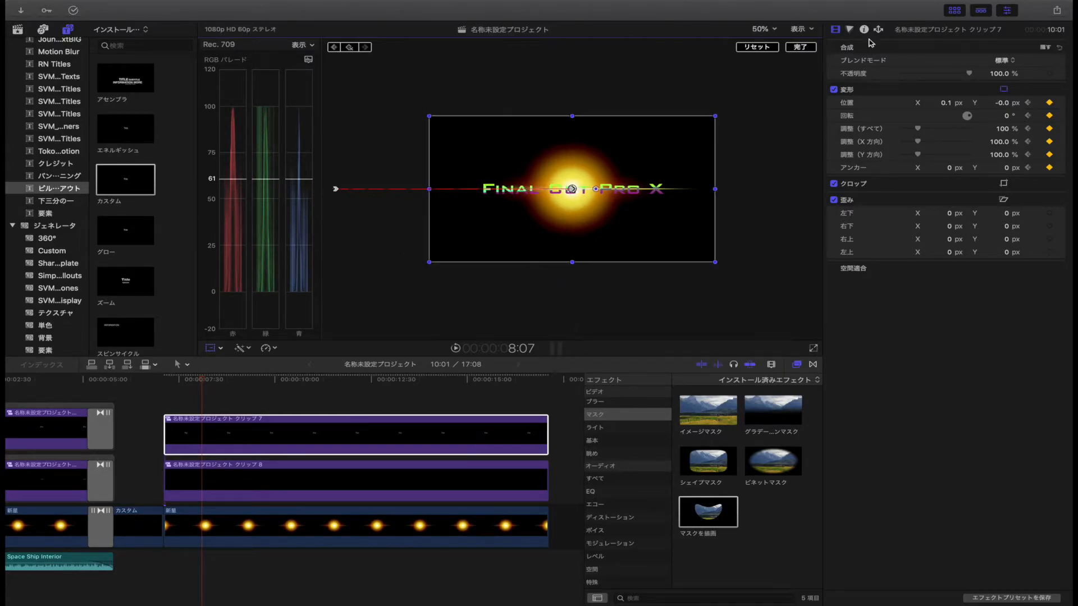
pyautogui.click(801, 48)
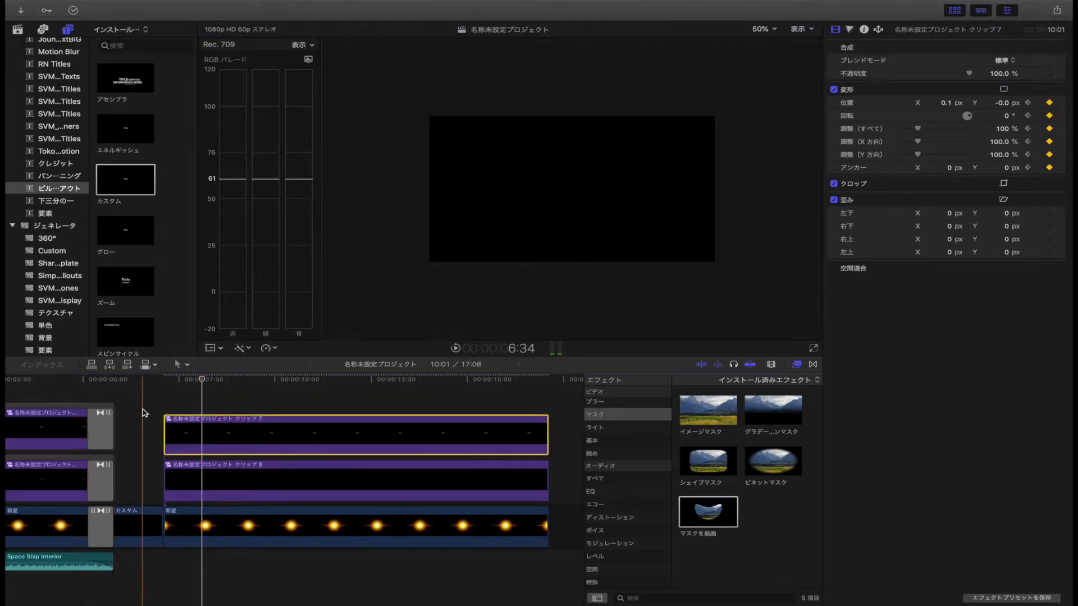
# At 7:07, keyframe the lower compound clip's transform with the clip shifted right out of the frame to about X 1615.4 px.
pyautogui.click(165, 480)
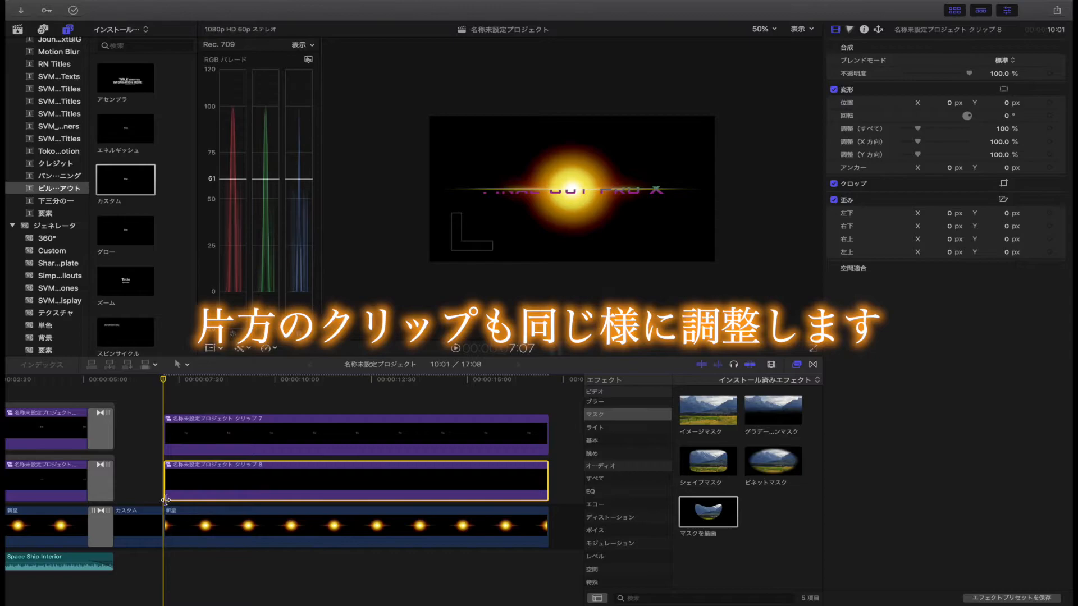
pyautogui.click(210, 349)
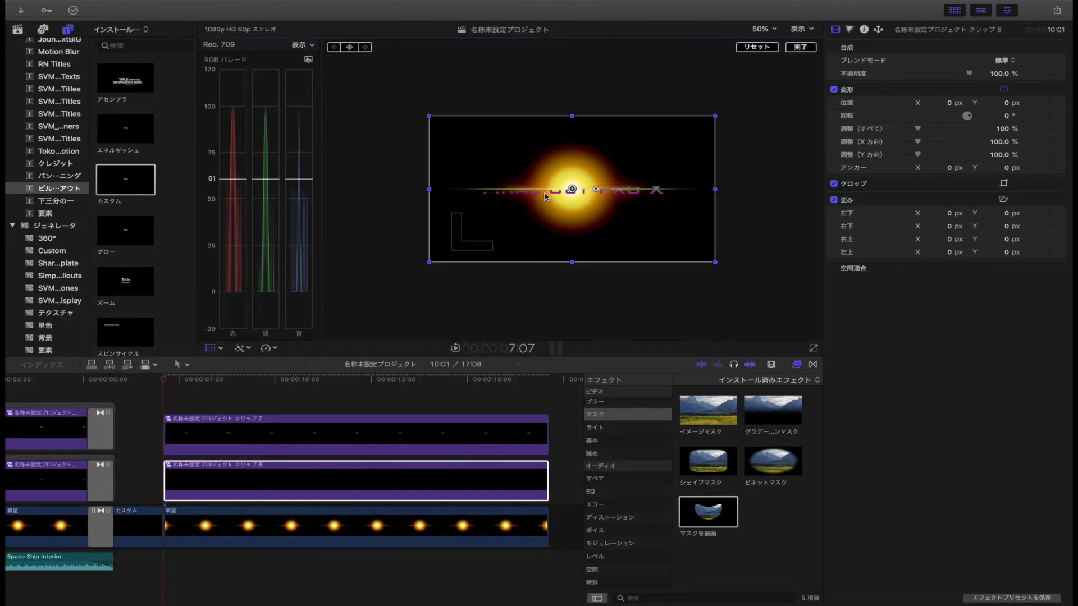
pyautogui.moveTo(571, 190); pyautogui.dragTo(813, 189)
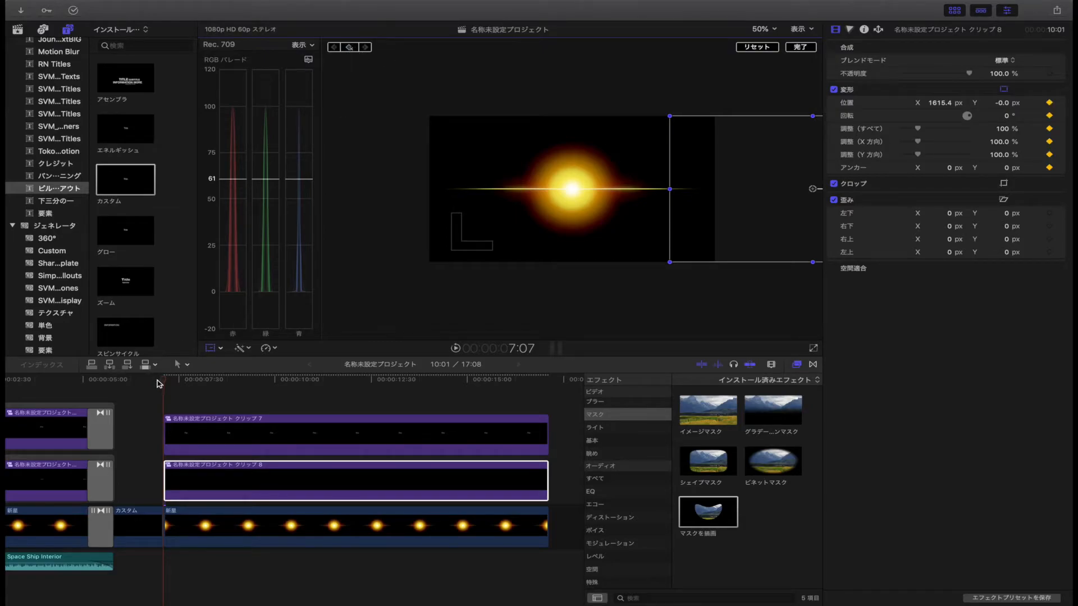
# At 8:07, move the lower compound clip back to the frame's center at about X 0.4 px and finish the transform.
pyautogui.moveTo(165, 384); pyautogui.dragTo(207, 385)
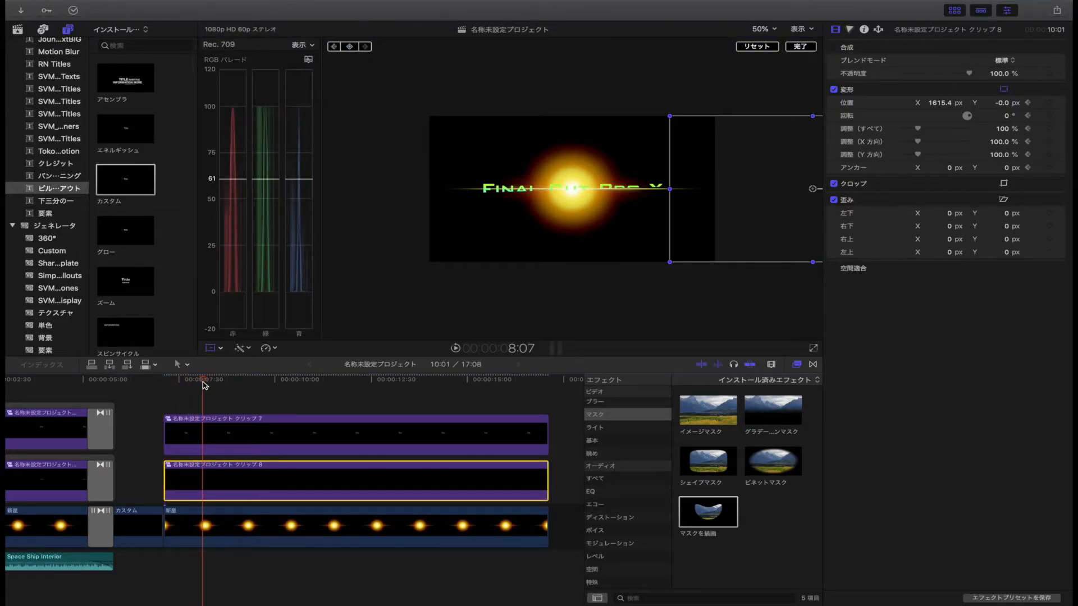
pyautogui.moveTo(812, 190); pyautogui.dragTo(573, 192)
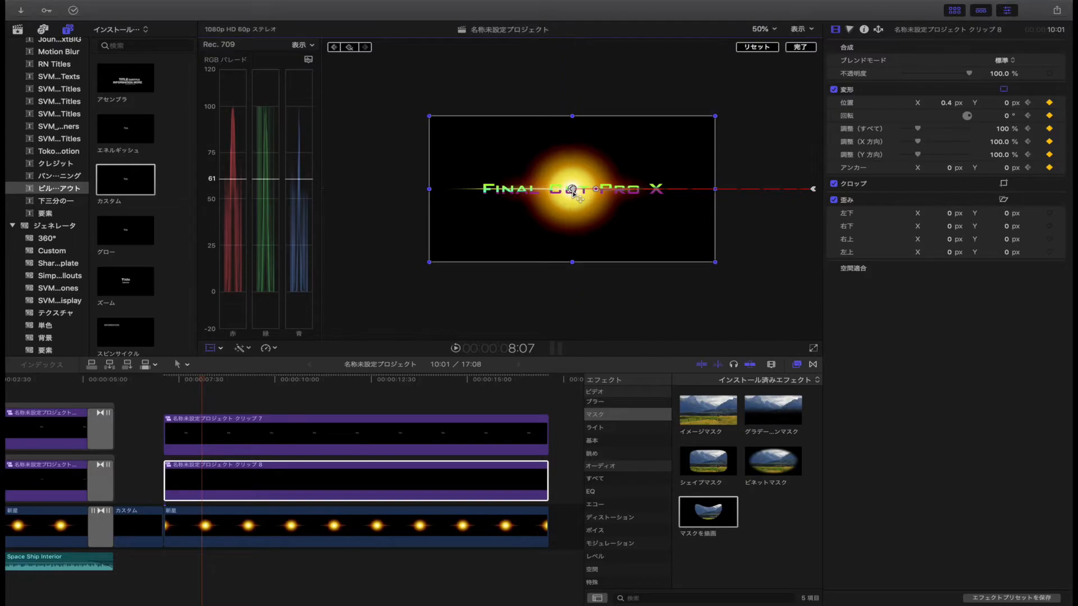
pyautogui.click(801, 47)
# Play back the slide-in of both title halves from 7:07, with the viewer fitted to the window.
pyautogui.click(167, 402)
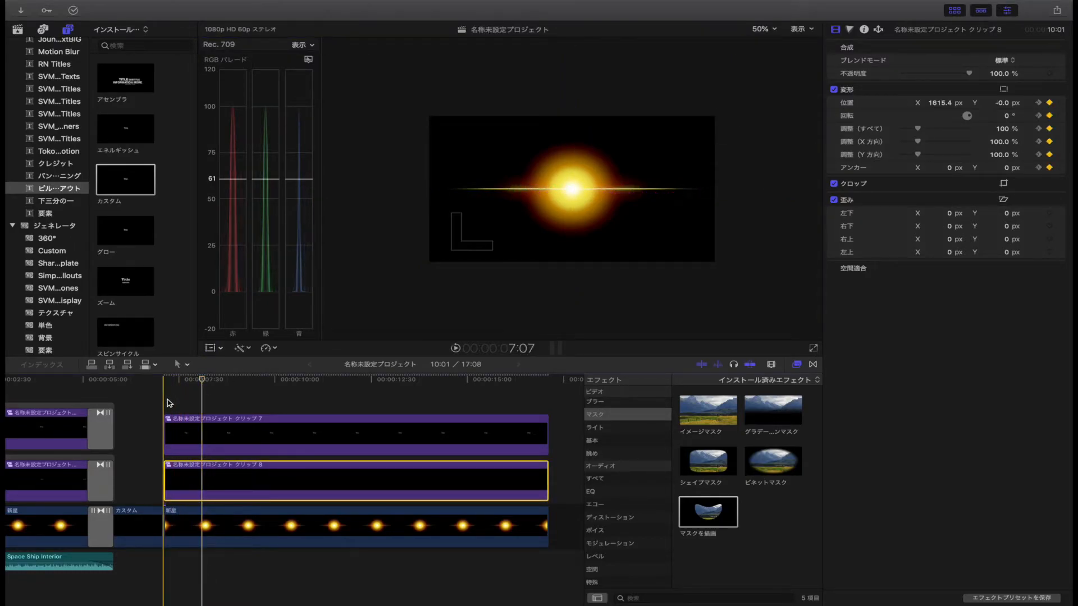
pyautogui.press('space')
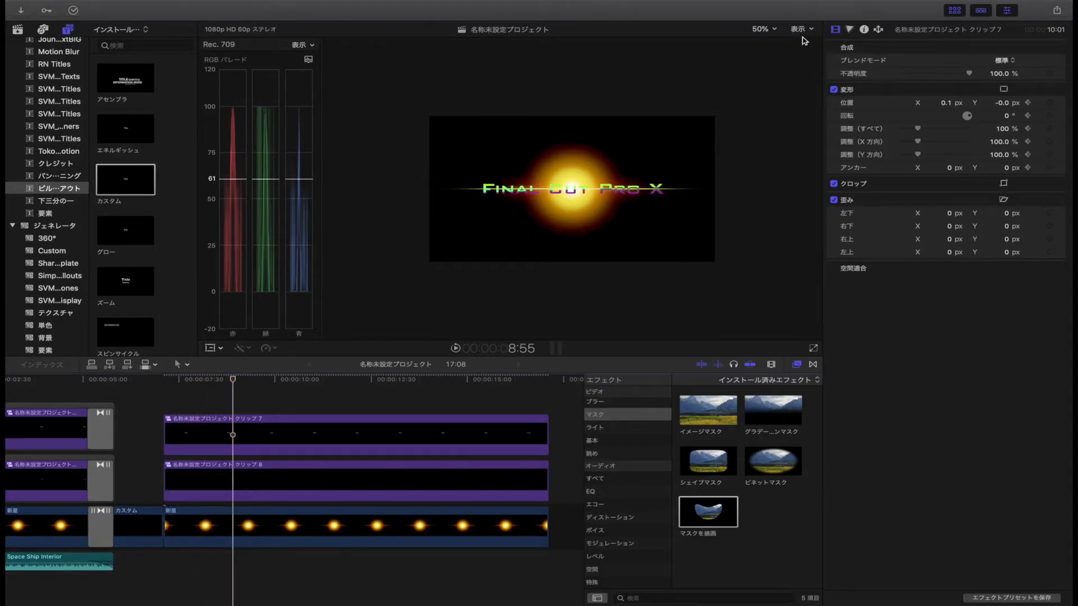
pyautogui.click(764, 29)
pyautogui.click(769, 39)
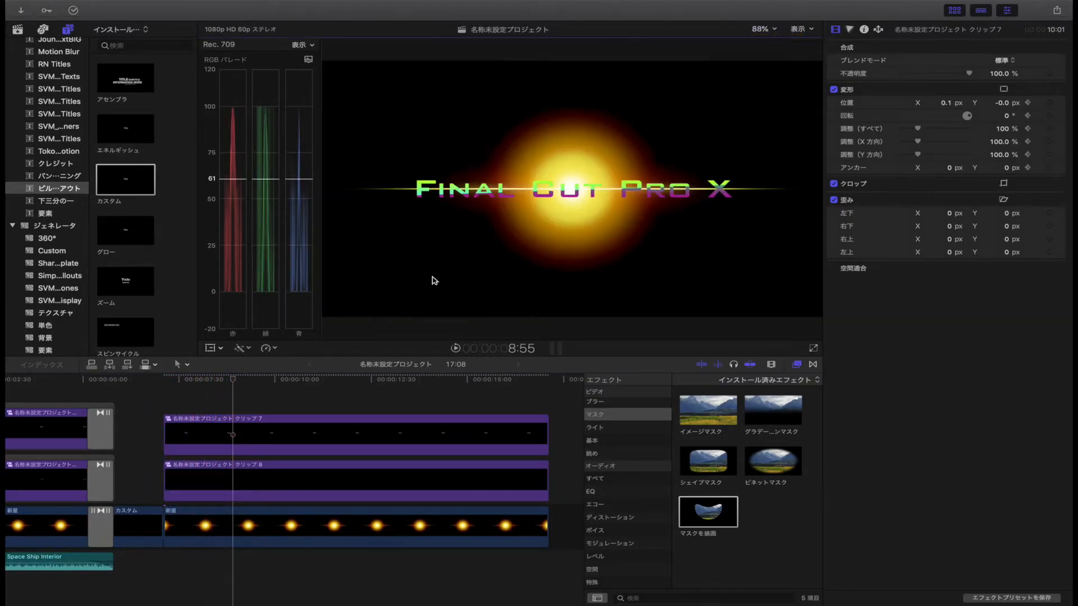
pyautogui.press('space')
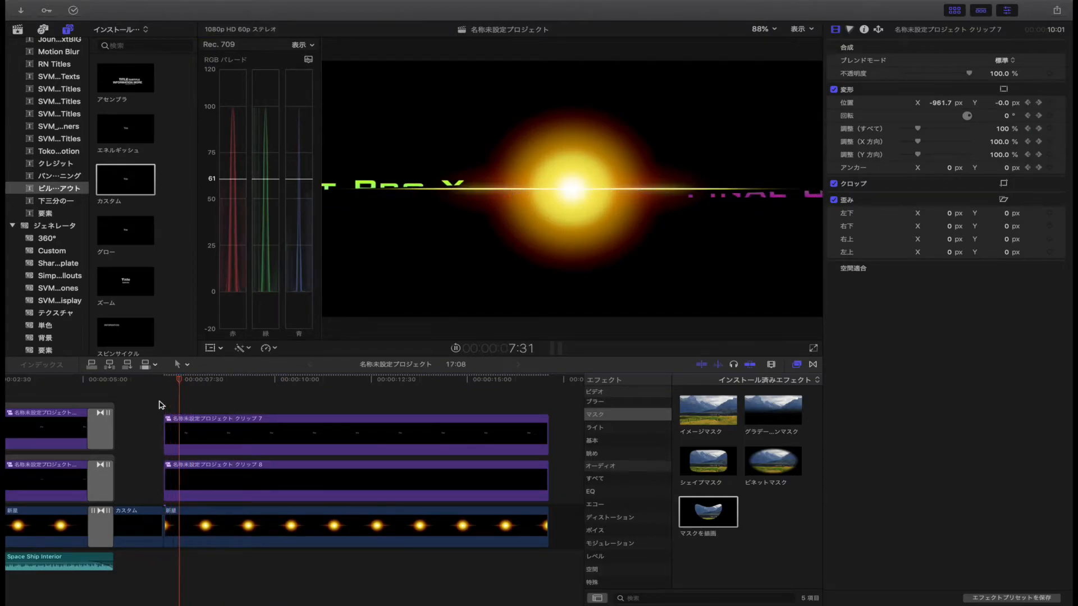
pyautogui.press('space')
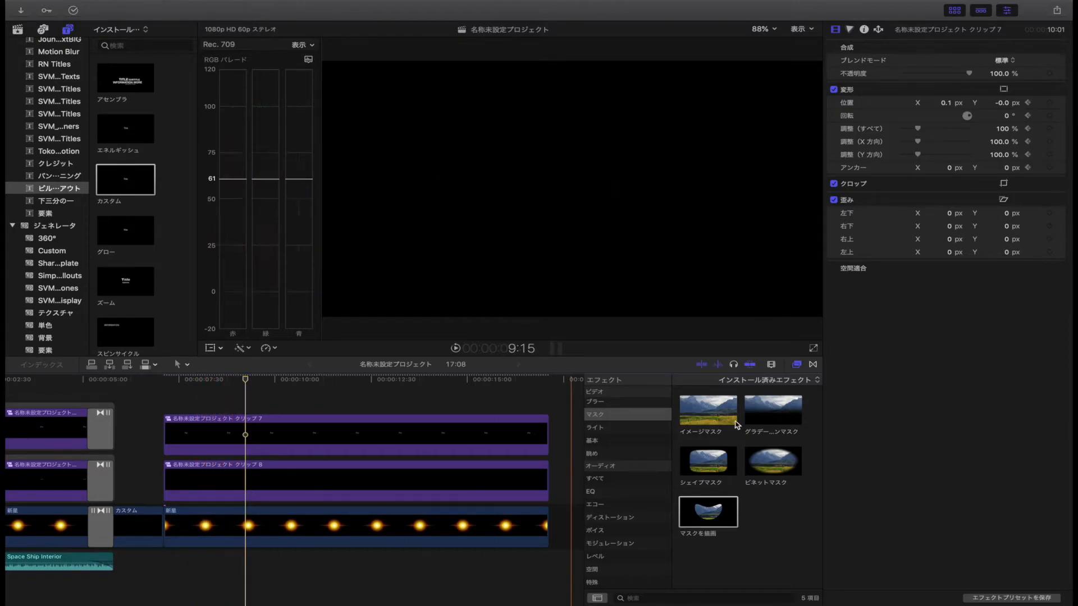
# Apply the プリズム effect from the ブラー category to both compound clips and preview the result from 7:07.
pyautogui.scroll(1, 603, 440)
pyautogui.click(602, 441)
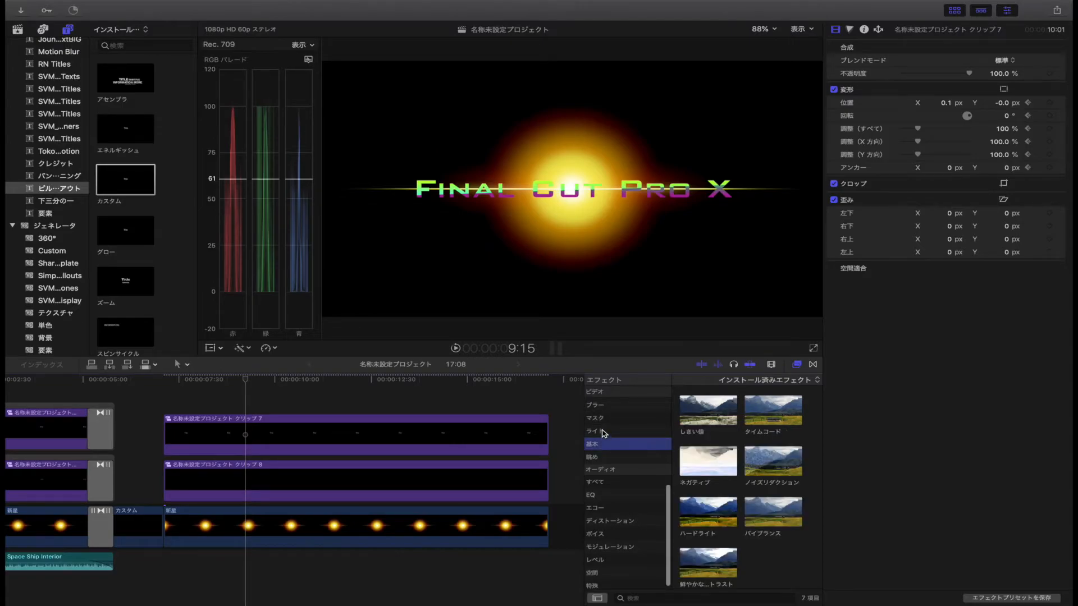
pyautogui.click(602, 431)
pyautogui.scroll(1, 604, 433)
pyautogui.click(602, 421)
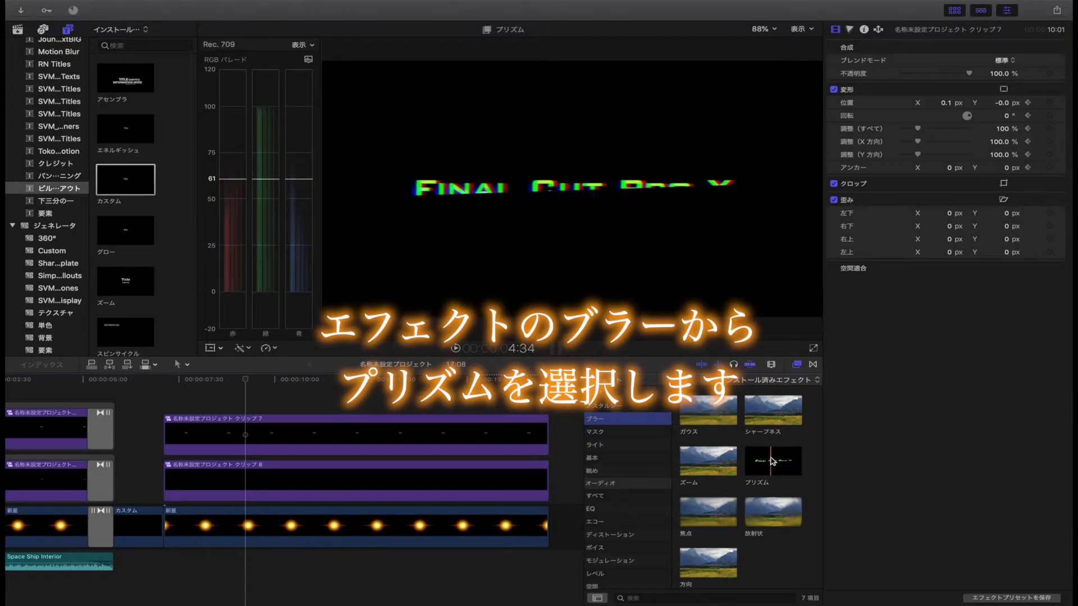
pyautogui.moveTo(771, 462); pyautogui.dragTo(519, 443)
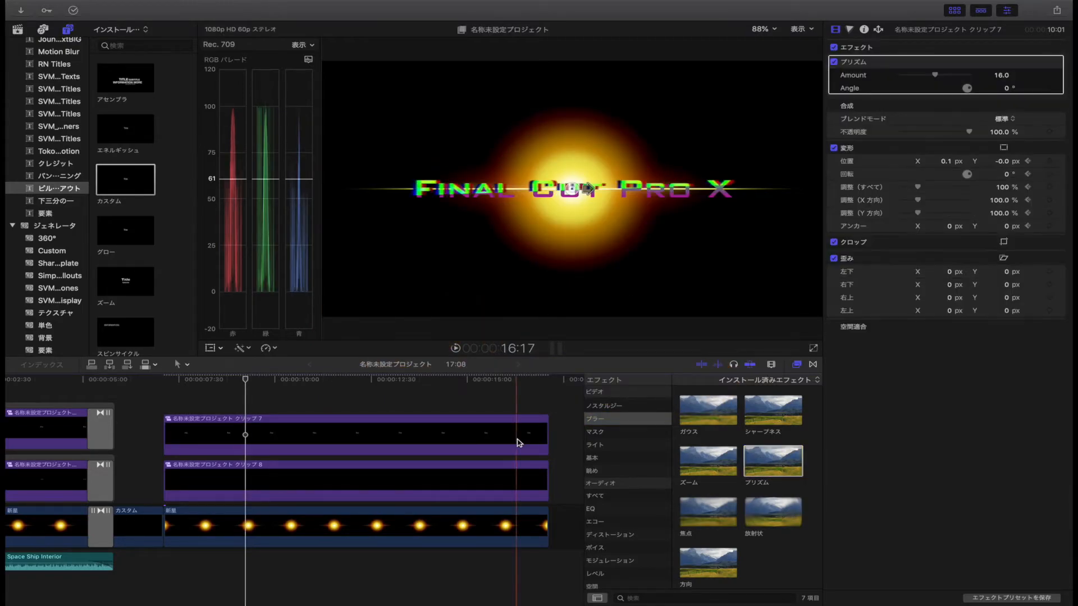
pyautogui.moveTo(756, 463); pyautogui.dragTo(462, 484)
pyautogui.click(161, 378)
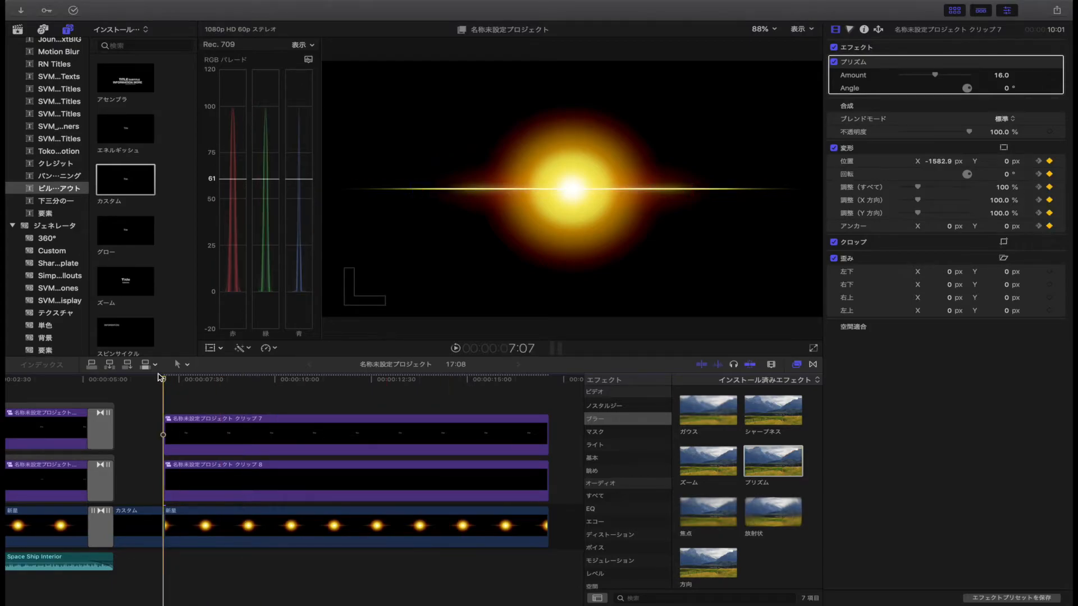
pyautogui.press('space')
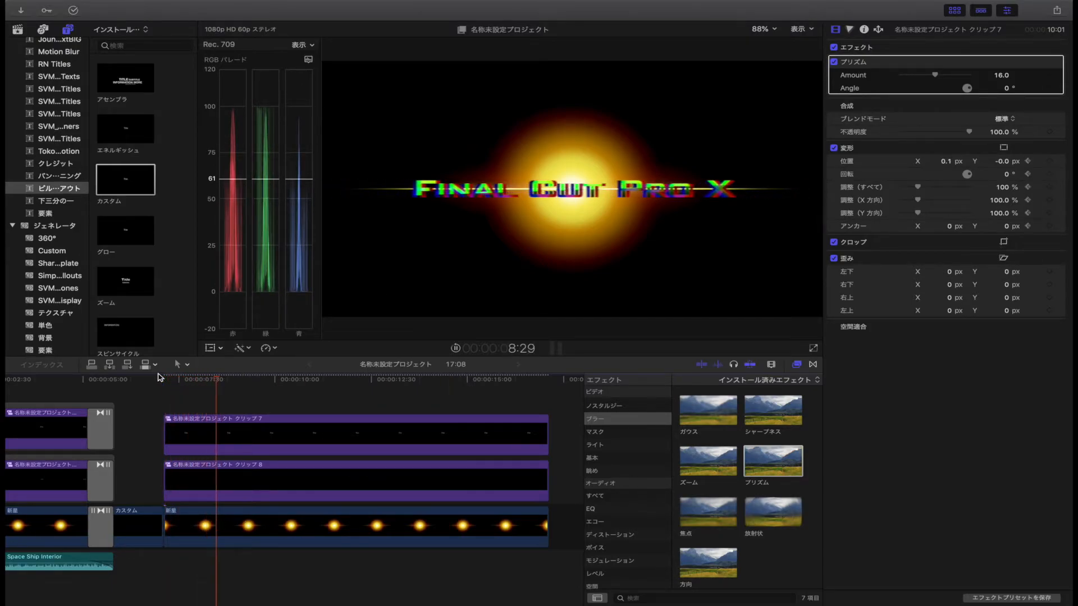
# Split the upper and lower compound clips at 8:05, just before the title halves join.
pyautogui.press('space')
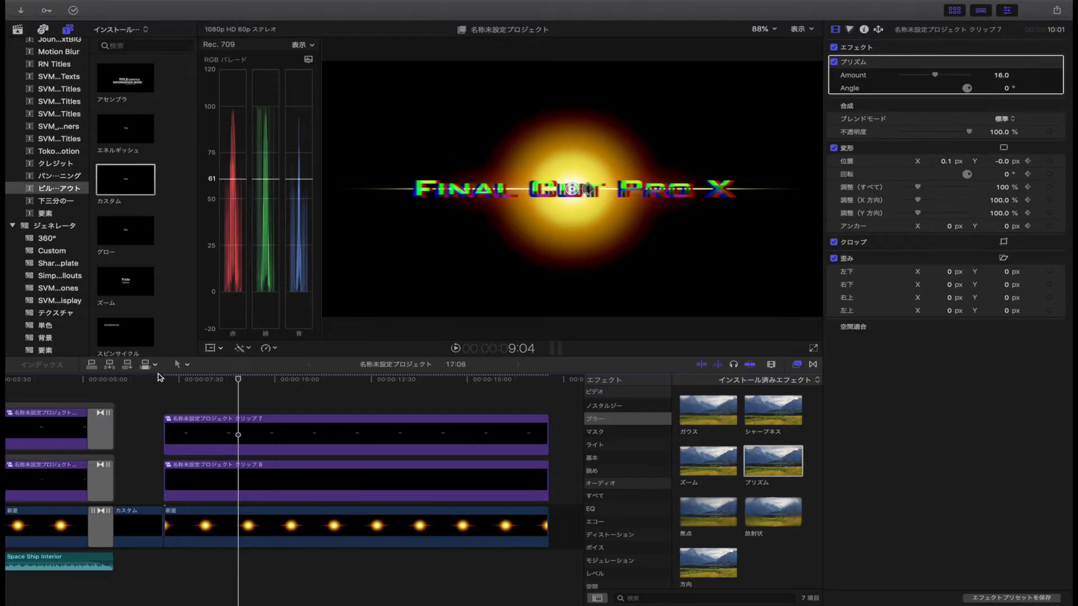
pyautogui.moveTo(238, 383); pyautogui.dragTo(200, 381)
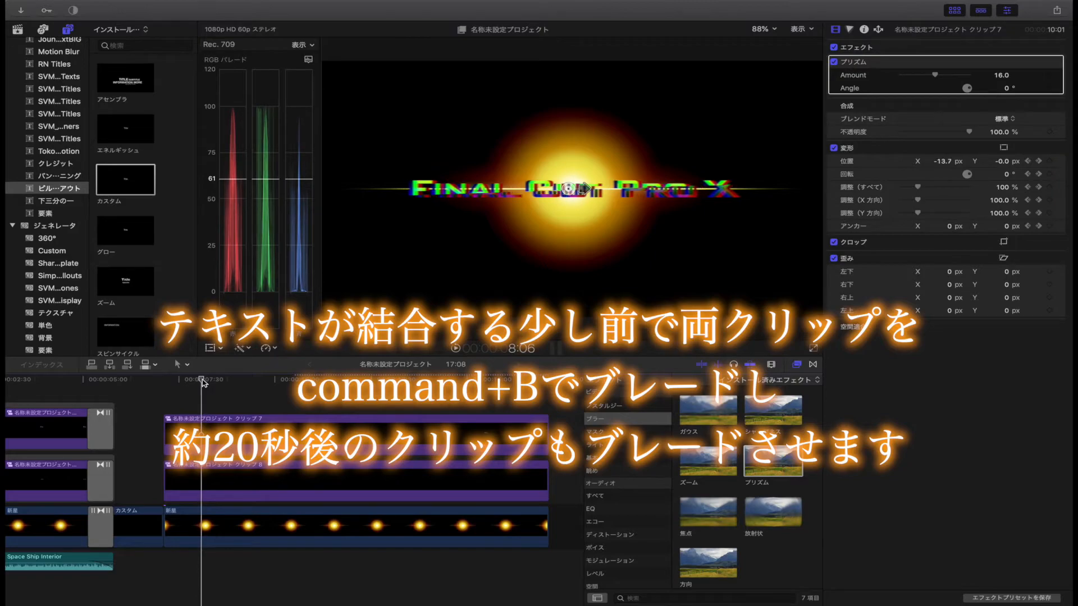
pyautogui.click(201, 438)
pyautogui.press('super+b')
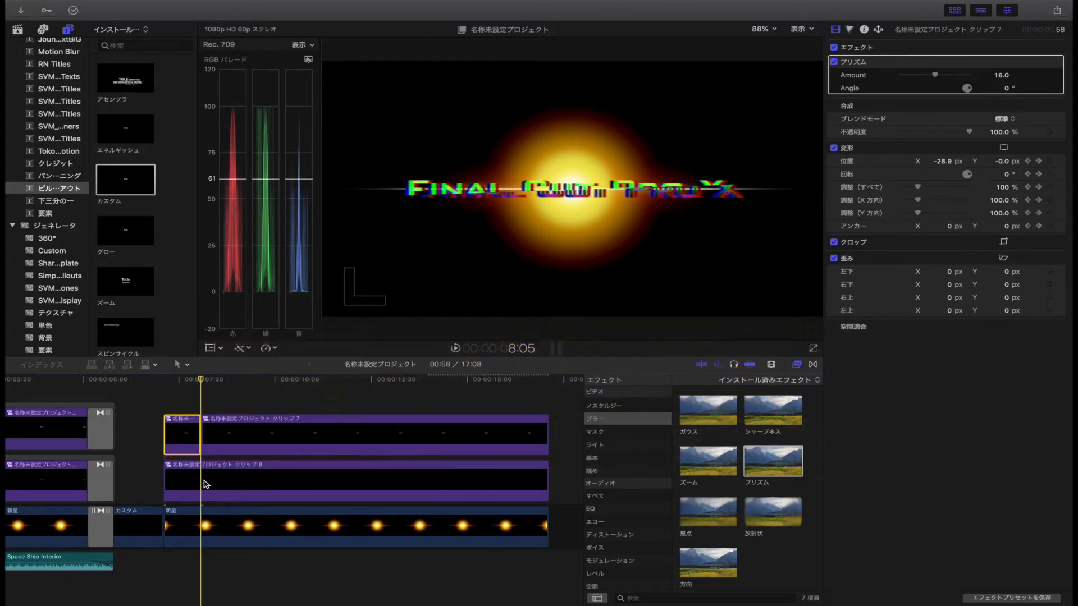
pyautogui.click(203, 483)
pyautogui.press('super+b')
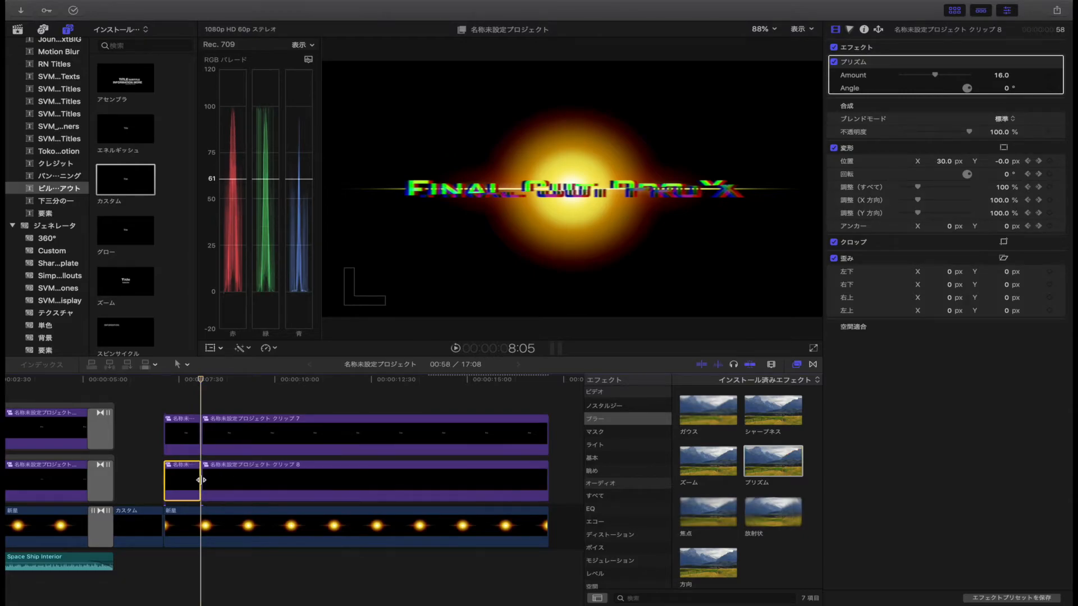
# Split both compound clips again at 8:31 so each has a short middle segment.
pyautogui.moveTo(203, 382); pyautogui.dragTo(213, 383)
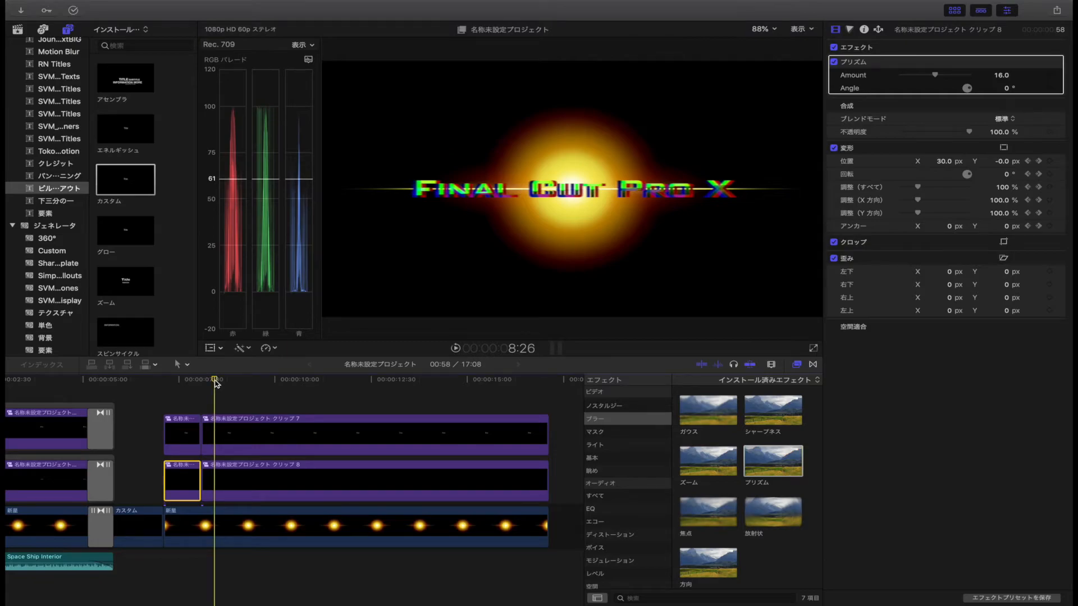
pyautogui.click(219, 432)
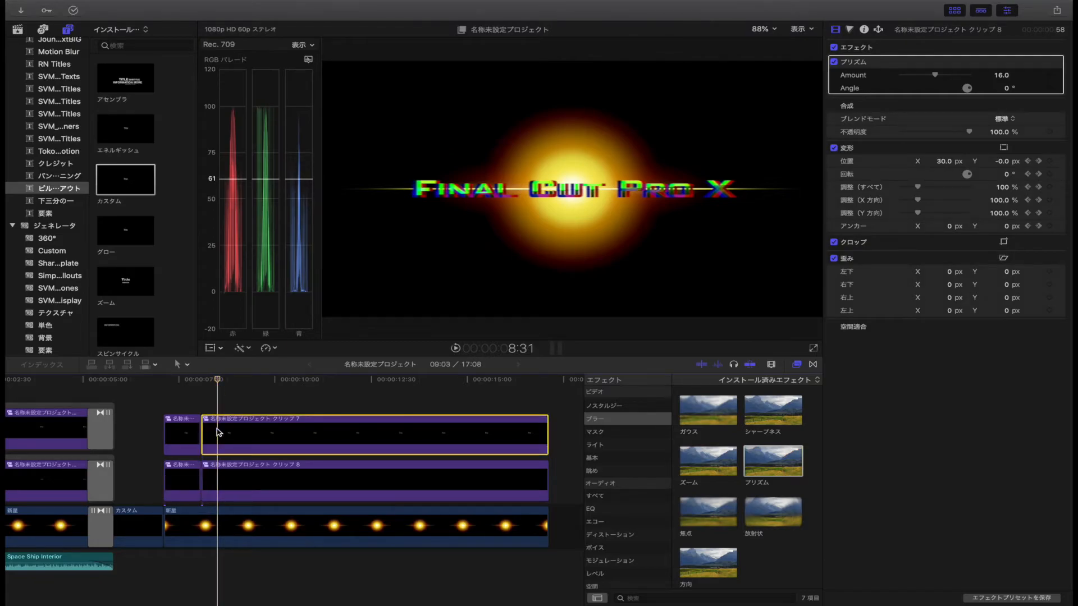
pyautogui.press('super+b')
pyautogui.click(219, 478)
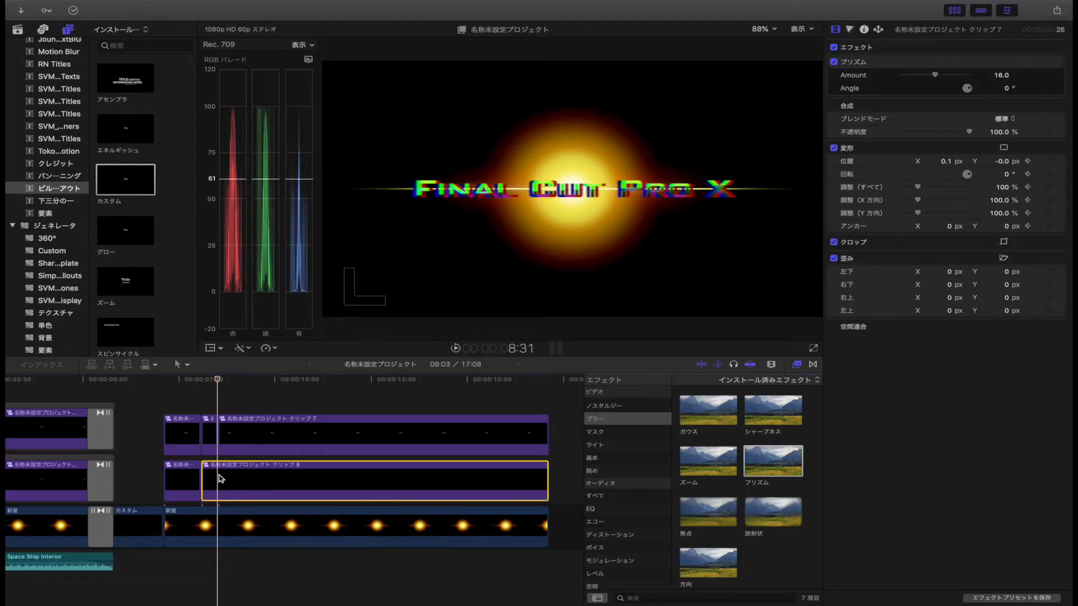
pyautogui.press('super+b')
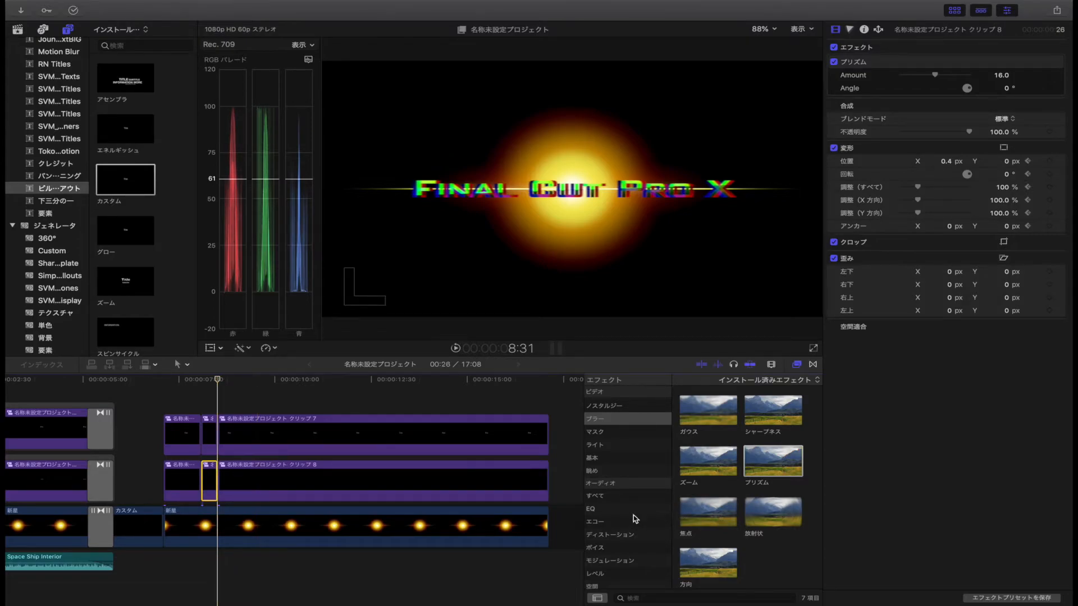
# Apply the フラッシュ effect from the ライト category to the short middle segments of both compound clips.
pyautogui.click(605, 445)
pyautogui.scroll(-2, 761, 475)
pyautogui.scroll(-3, 761, 475)
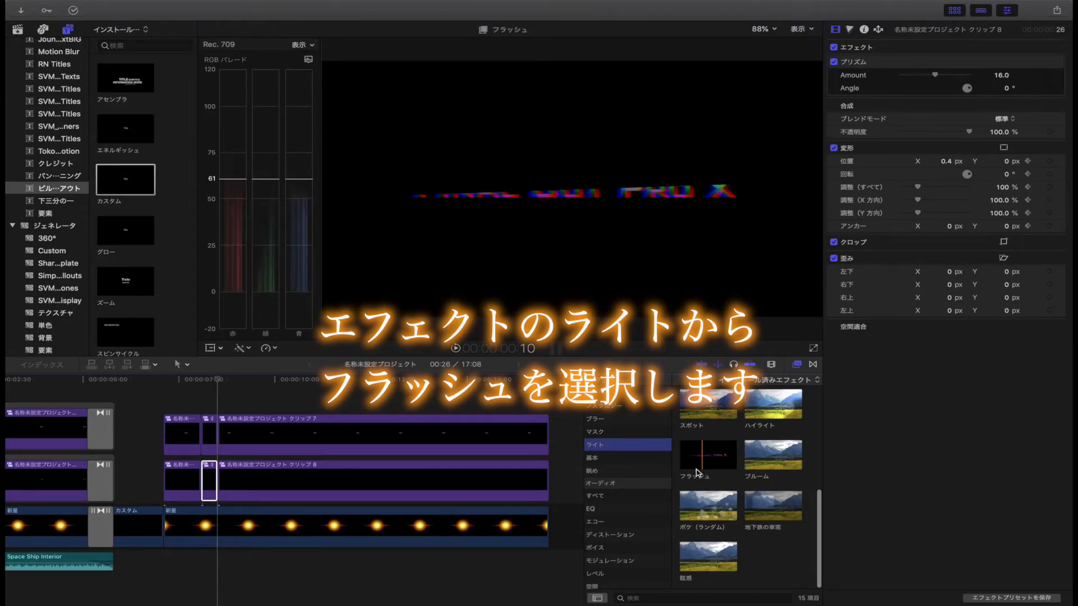
pyautogui.moveTo(728, 454); pyautogui.dragTo(236, 428)
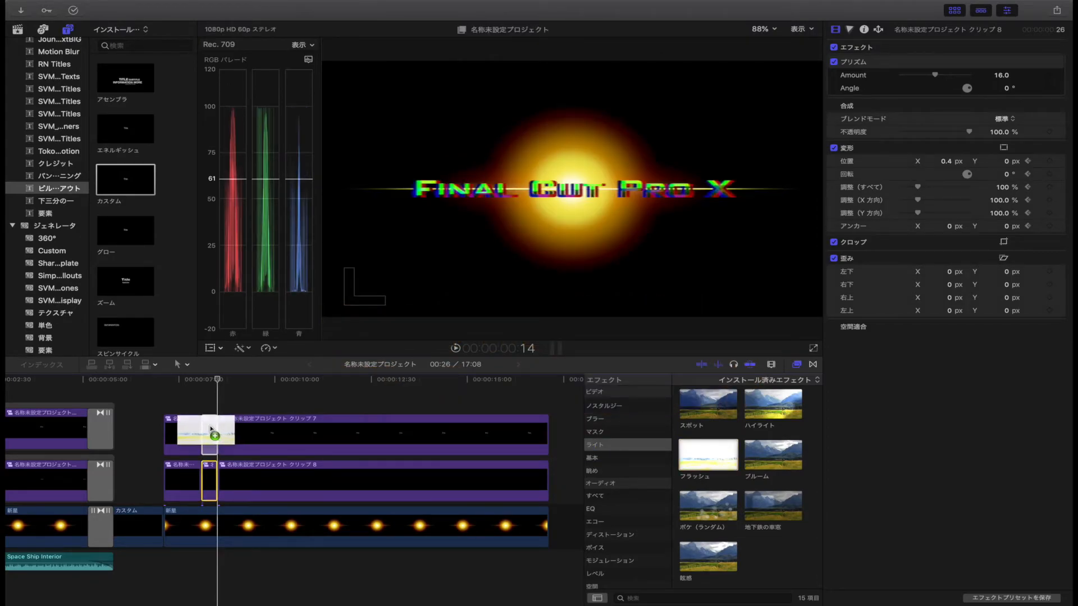
pyautogui.moveTo(728, 457); pyautogui.dragTo(204, 480)
# Play back the title slide-in and flash from 7:28 to 11:38.
pyautogui.click(179, 401)
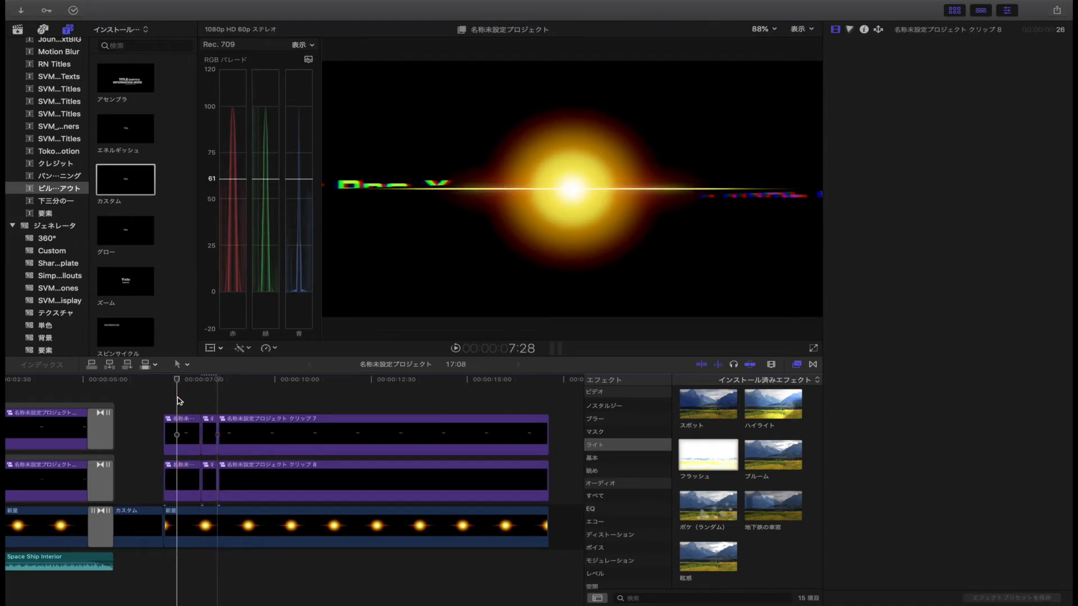
pyautogui.press('space')
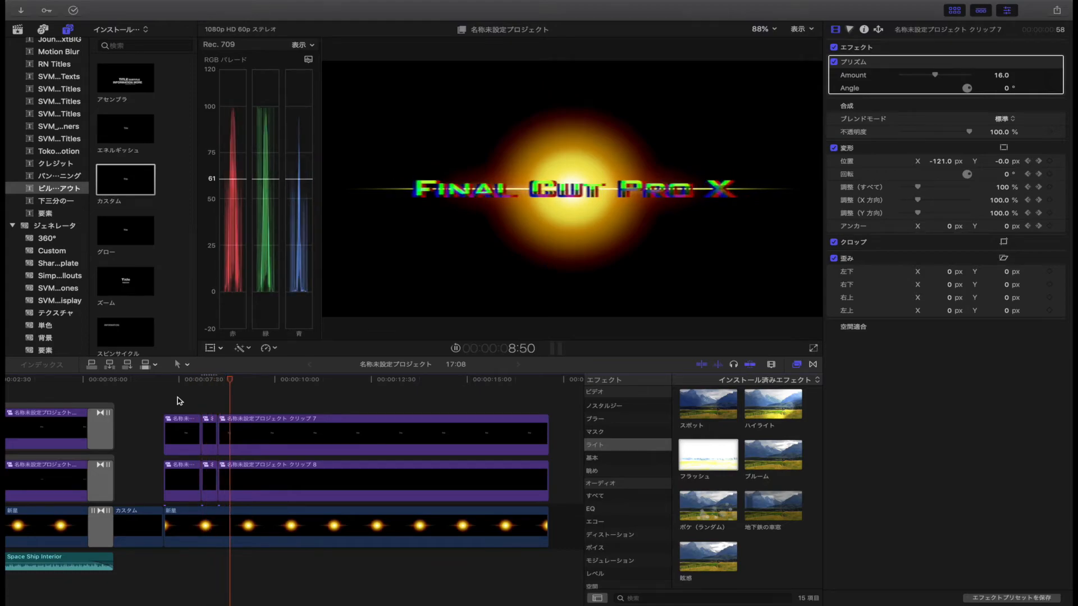
pyautogui.click(178, 400)
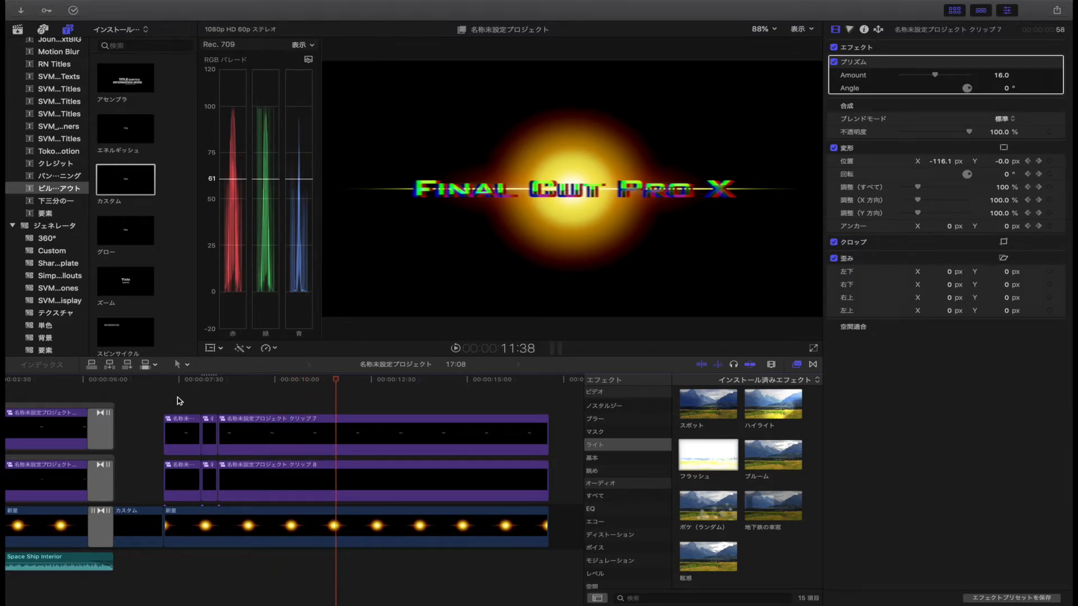
# Trim the ends of both compound clips and the nova background clip back to 11:38.
pyautogui.moveTo(547, 440); pyautogui.dragTo(339, 440)
pyautogui.moveTo(546, 482); pyautogui.dragTo(338, 482)
pyautogui.moveTo(546, 525); pyautogui.dragTo(337, 525)
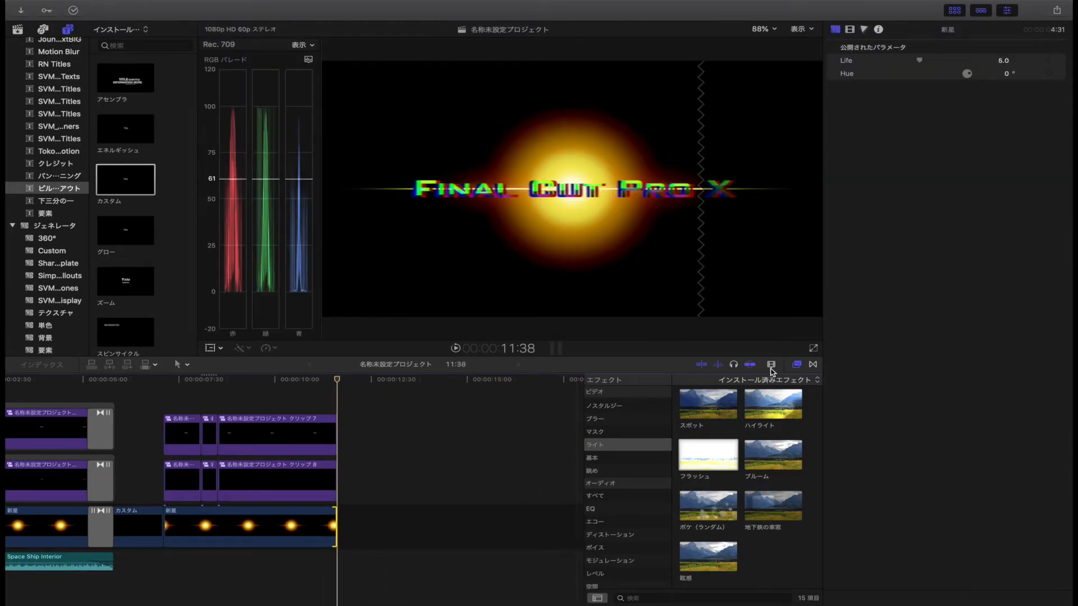
# Look through the transition categories, including ライト, リプリケータ/クローン, ワイプ, ディゾルブ, スタイル and オブジェクト, for the 放射状 transition.
pyautogui.click(814, 365)
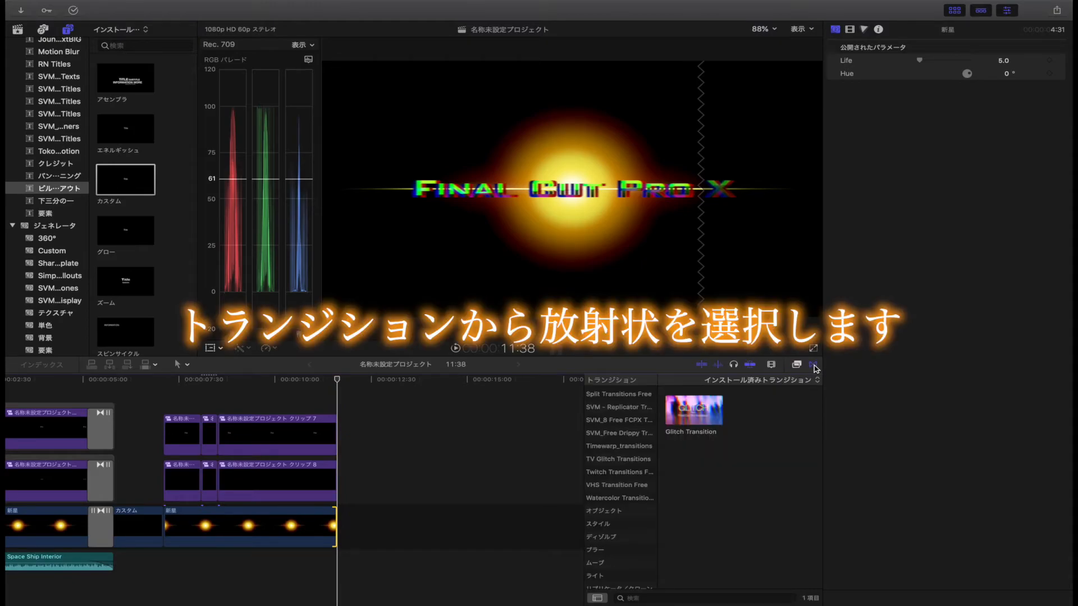
pyautogui.scroll(-5, 613, 510)
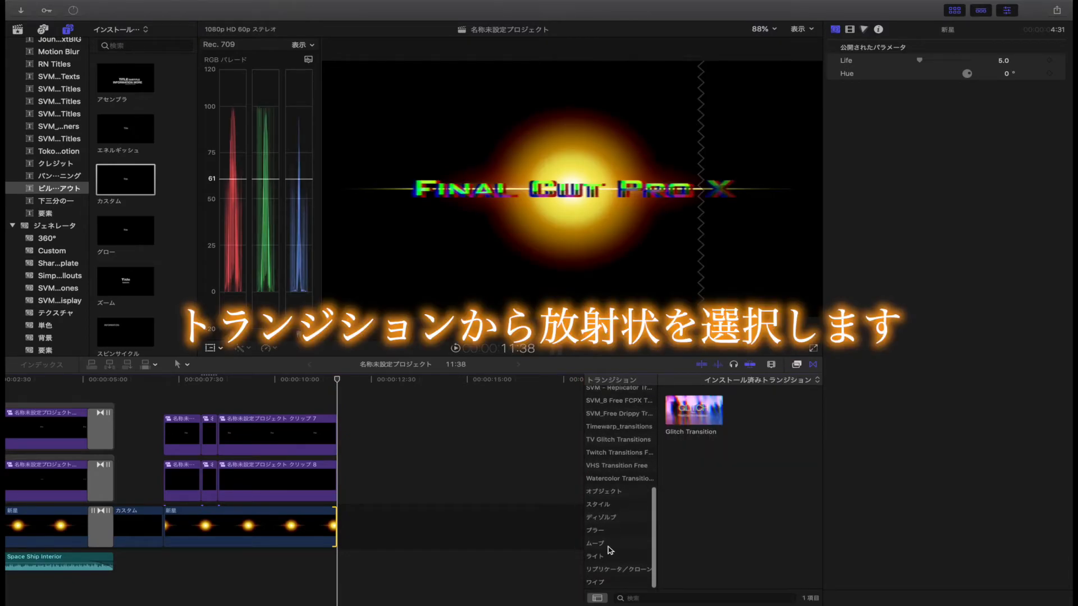
pyautogui.click(608, 543)
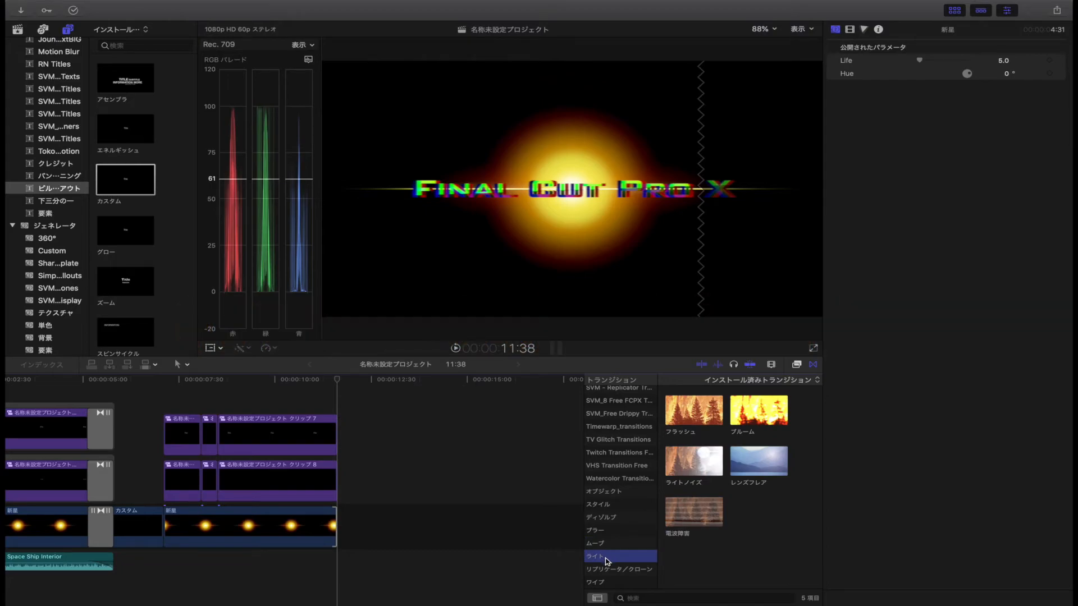
pyautogui.click(604, 566)
pyautogui.scroll(-2, 700, 550)
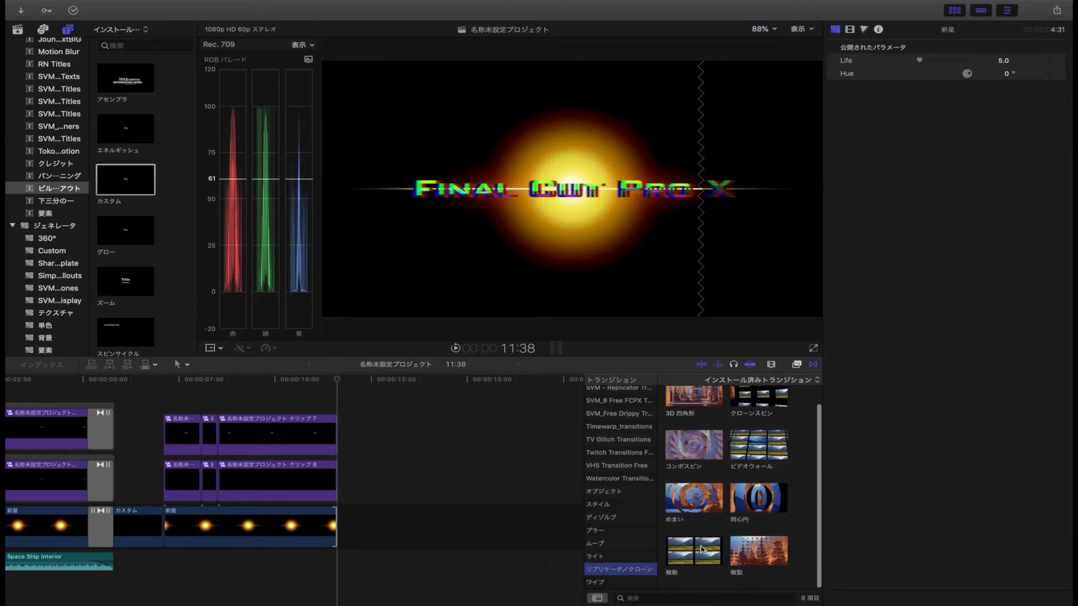
pyautogui.click(626, 582)
pyautogui.click(611, 517)
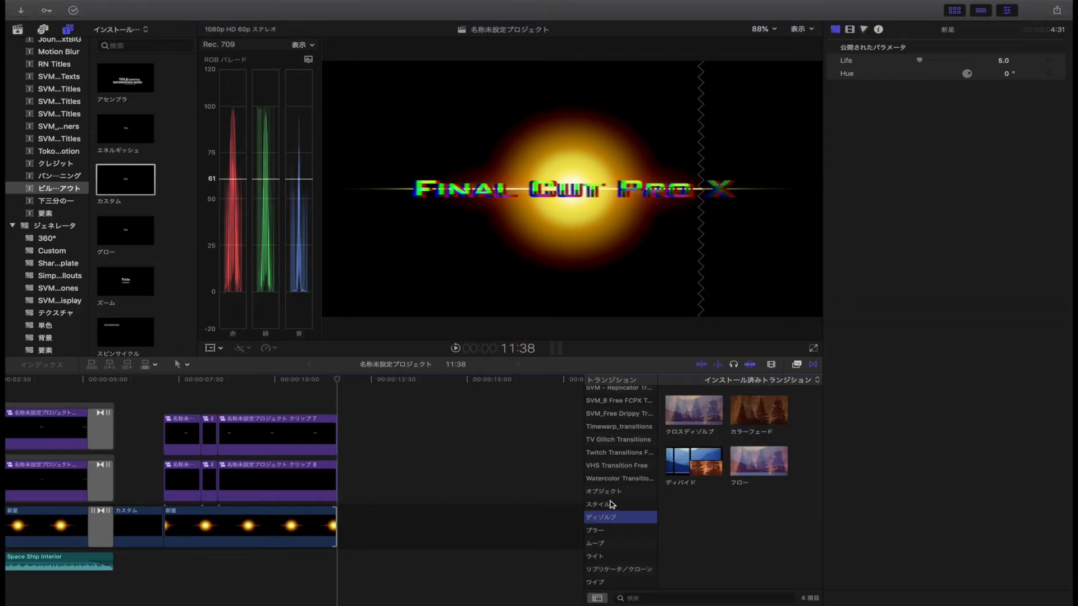
pyautogui.click(612, 504)
pyautogui.click(613, 493)
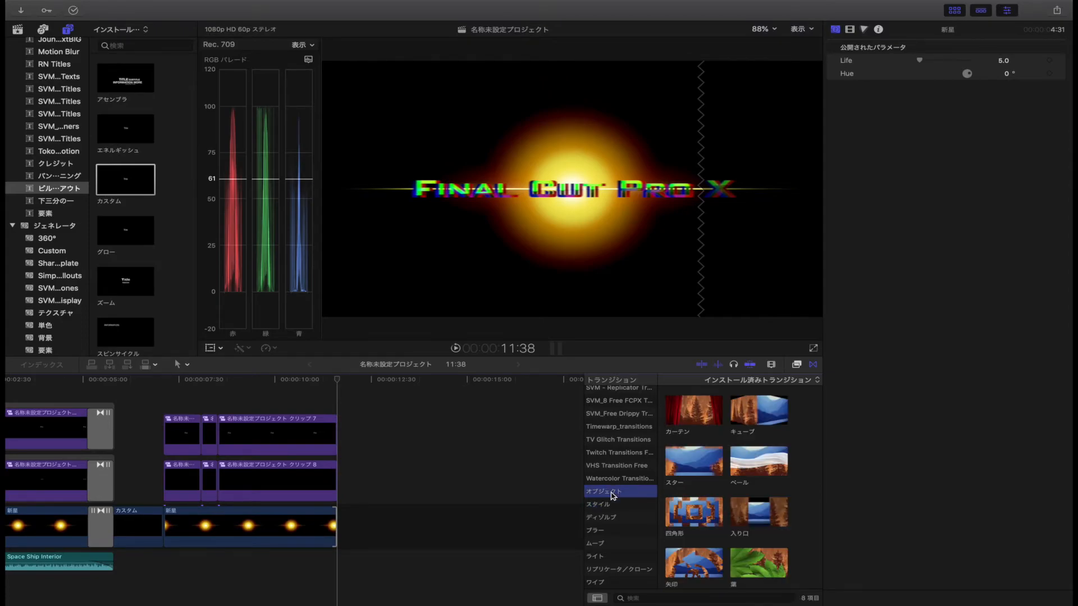
pyautogui.scroll(-1, 711, 509)
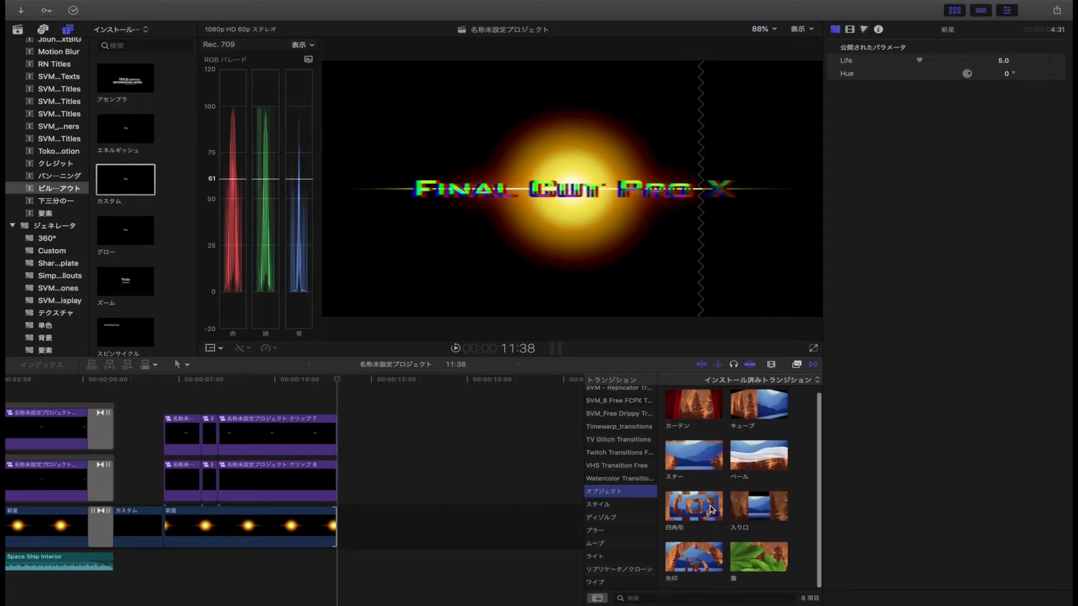
pyautogui.scroll(10, 646, 538)
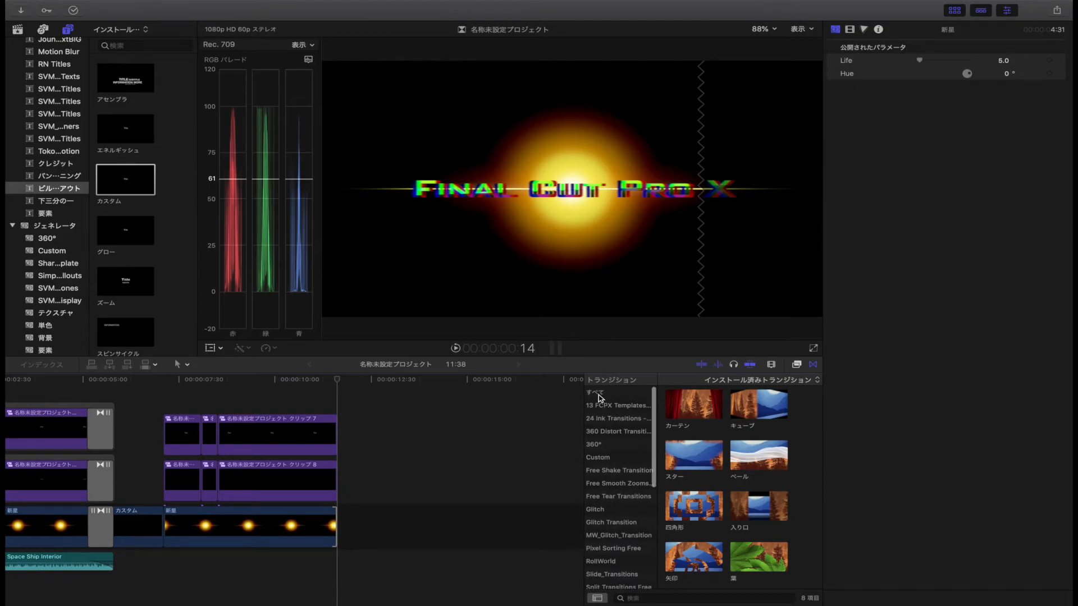
# Find the 放射状 transition among all transitions and add it to the end of the nova background clip.
pyautogui.click(597, 392)
pyautogui.scroll(-2, 734, 492)
pyautogui.scroll(-20, 735, 491)
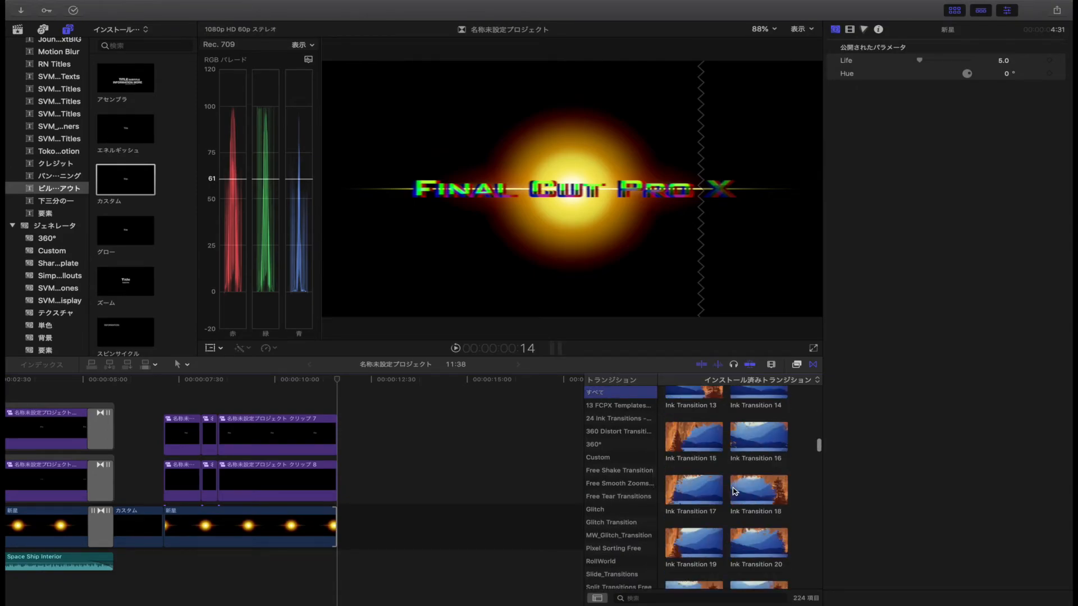
pyautogui.scroll(-10, 734, 492)
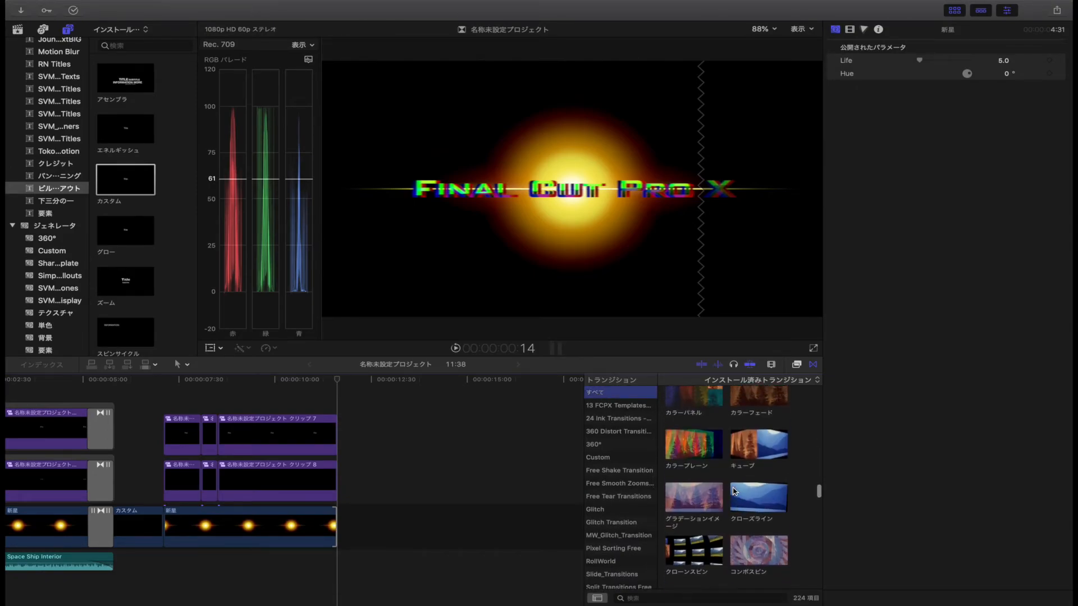
pyautogui.scroll(-5, 734, 491)
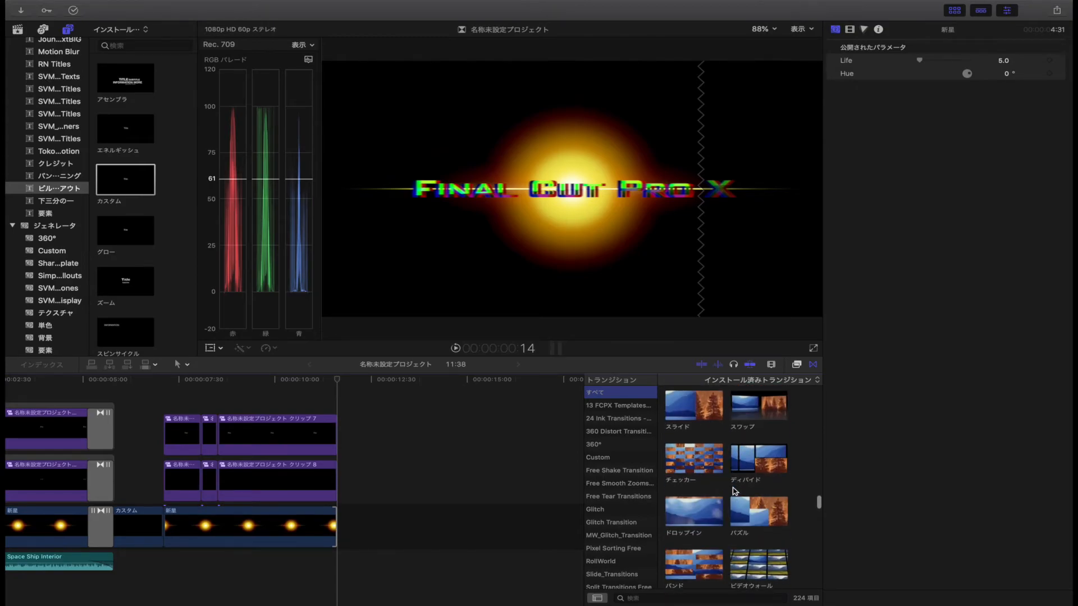
pyautogui.scroll(-4, 734, 491)
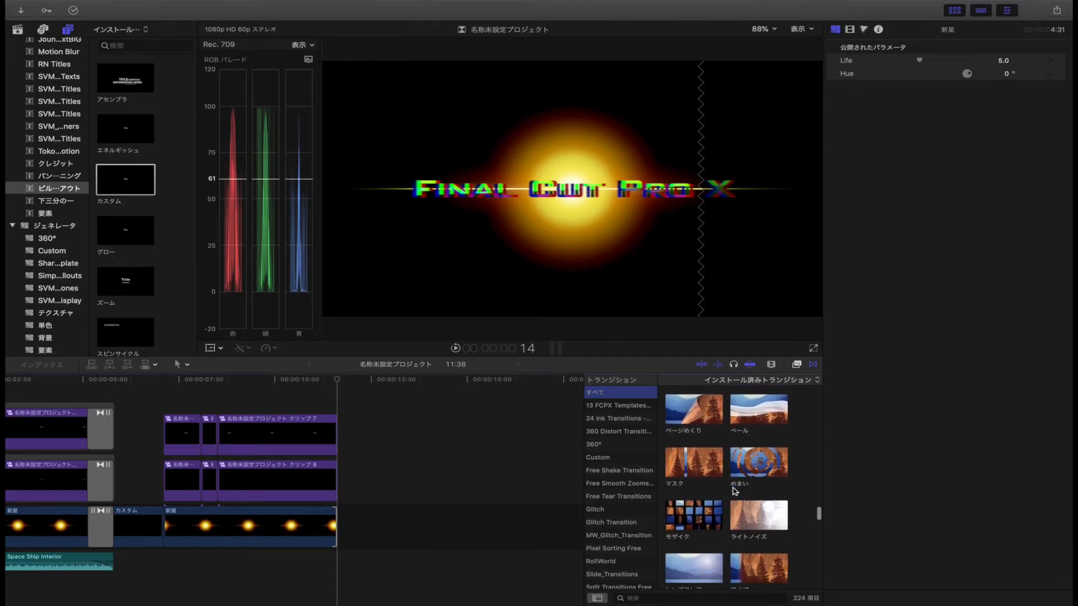
pyautogui.scroll(-3, 734, 491)
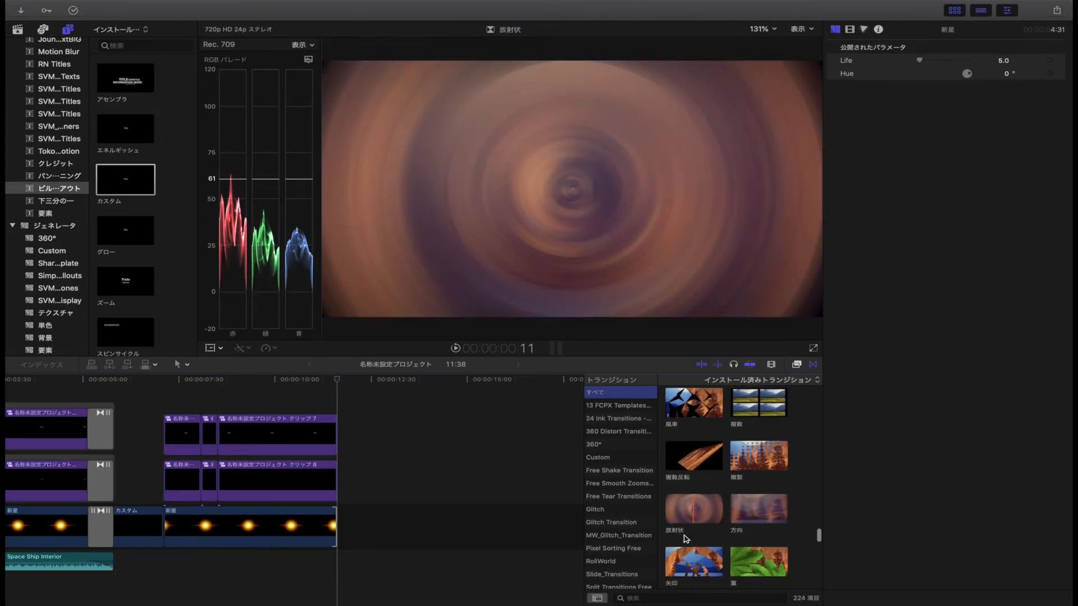
pyautogui.moveTo(692, 524); pyautogui.dragTo(317, 526)
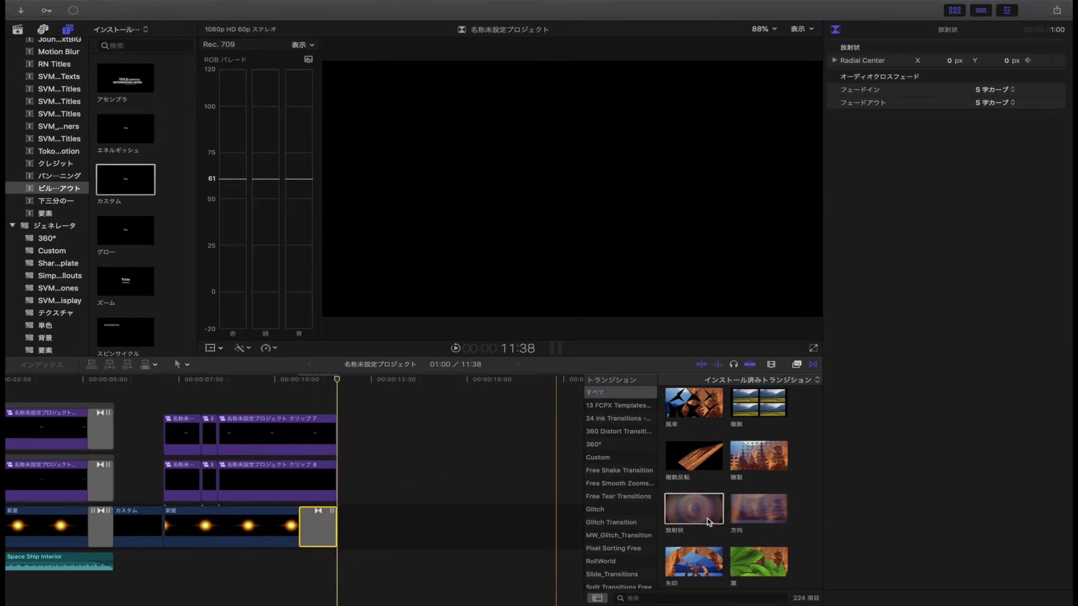
# Add the 放射状 transition to the end of the lower compound clip and delete the extra one at its 8:31 cut.
pyautogui.moveTo(692, 520); pyautogui.dragTo(526, 483)
pyautogui.moveTo(315, 492); pyautogui.dragTo(314, 491)
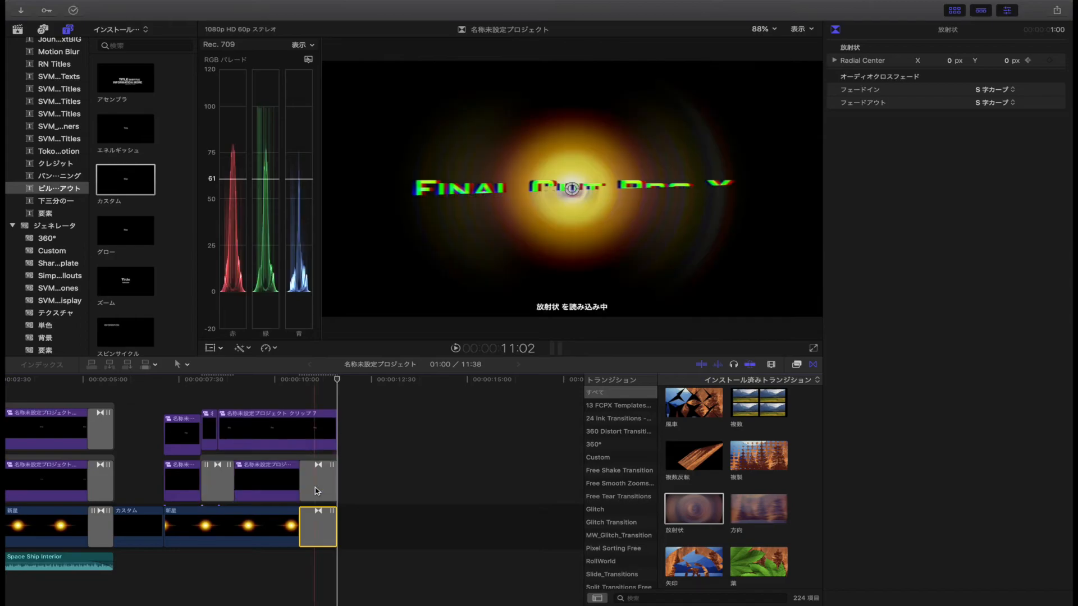
pyautogui.press('Delete')
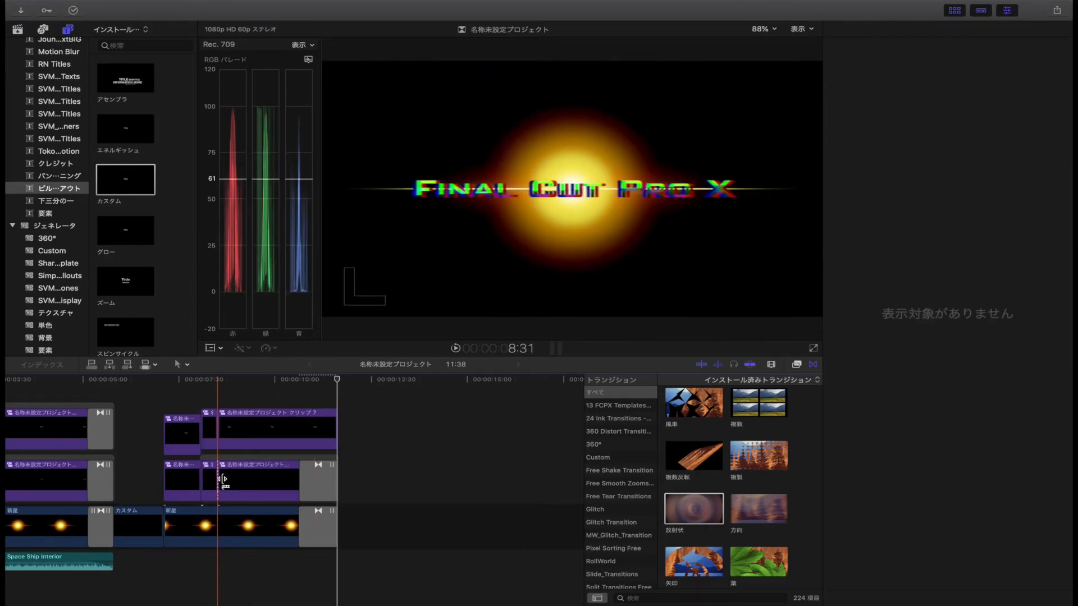
# Add the 放射状 transition to the end of the upper compound clip and delete the extra one at its 8:31 cut.
pyautogui.moveTo(337, 431); pyautogui.dragTo(336, 430)
pyautogui.click(223, 432)
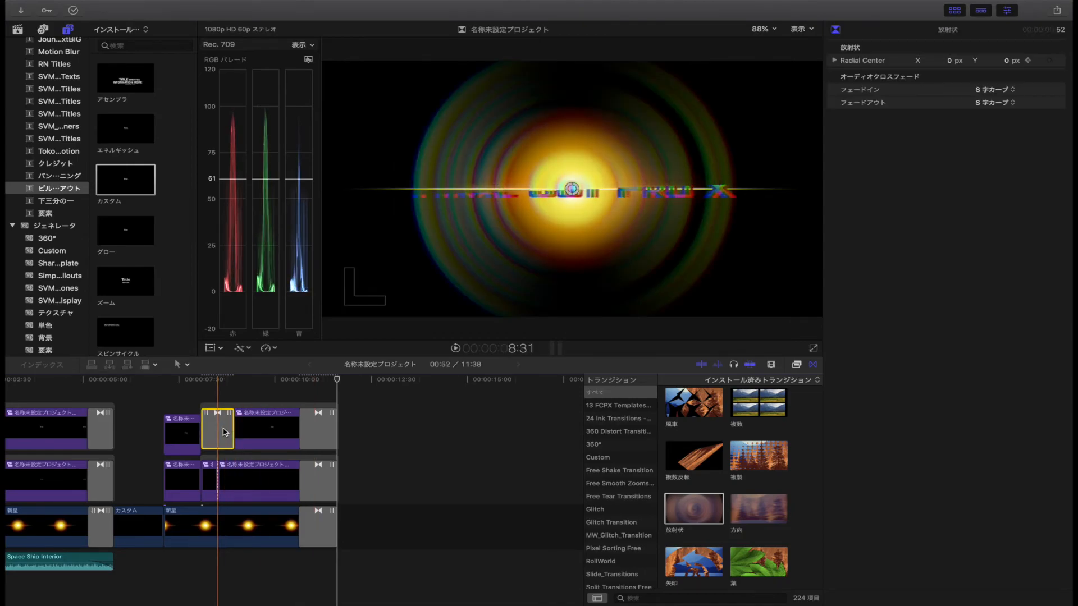
pyautogui.press('Delete')
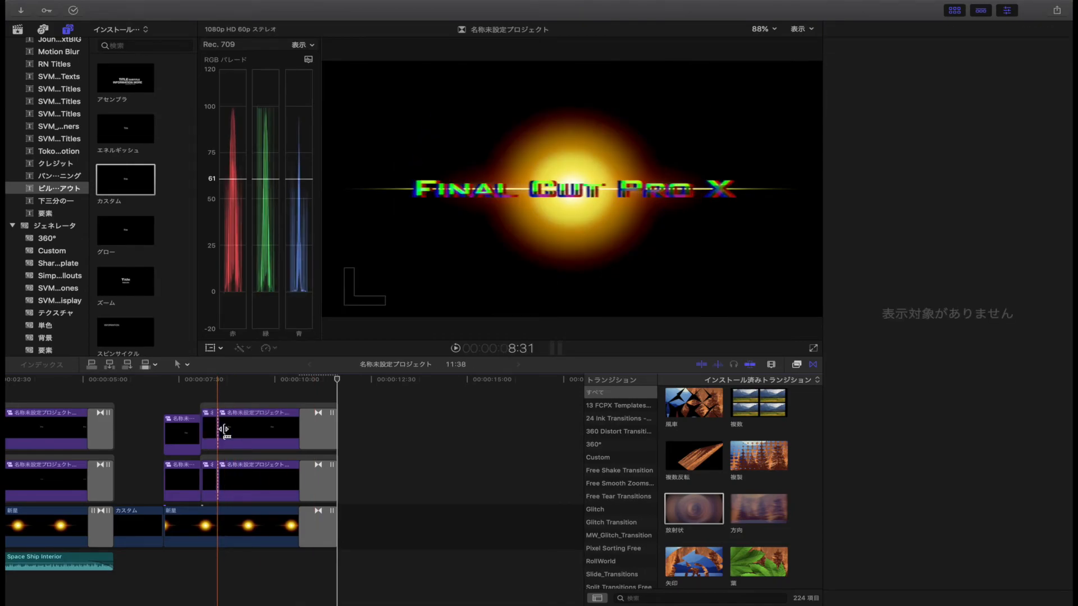
# Apply the 画質の悪いテレビ effect from the スタイライズ category to the nova clip starting at 7:07, and place the playhead at 6:55.
pyautogui.click(164, 419)
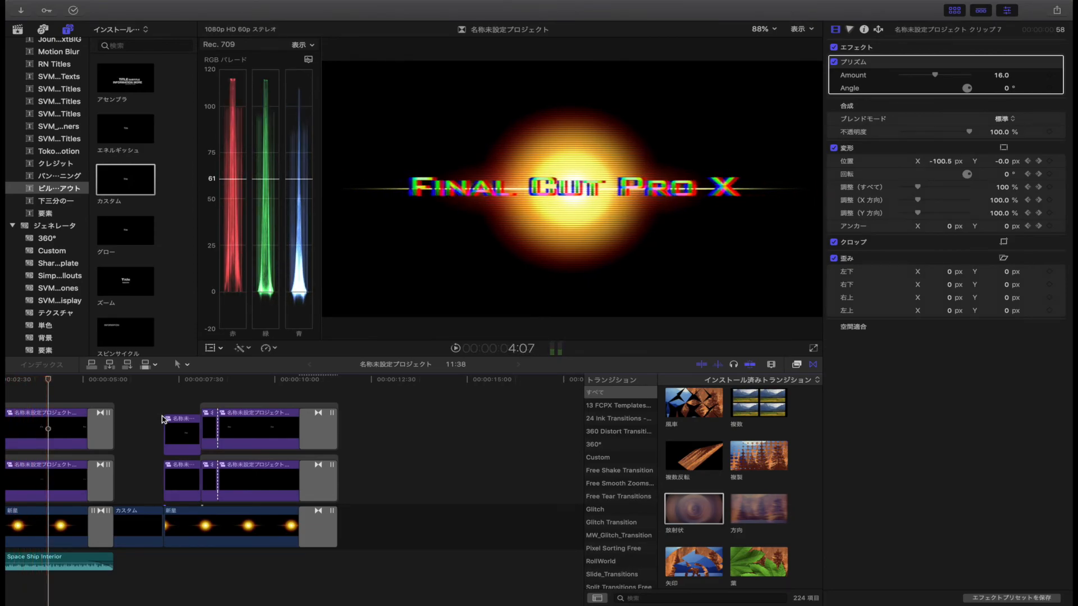
pyautogui.press('space')
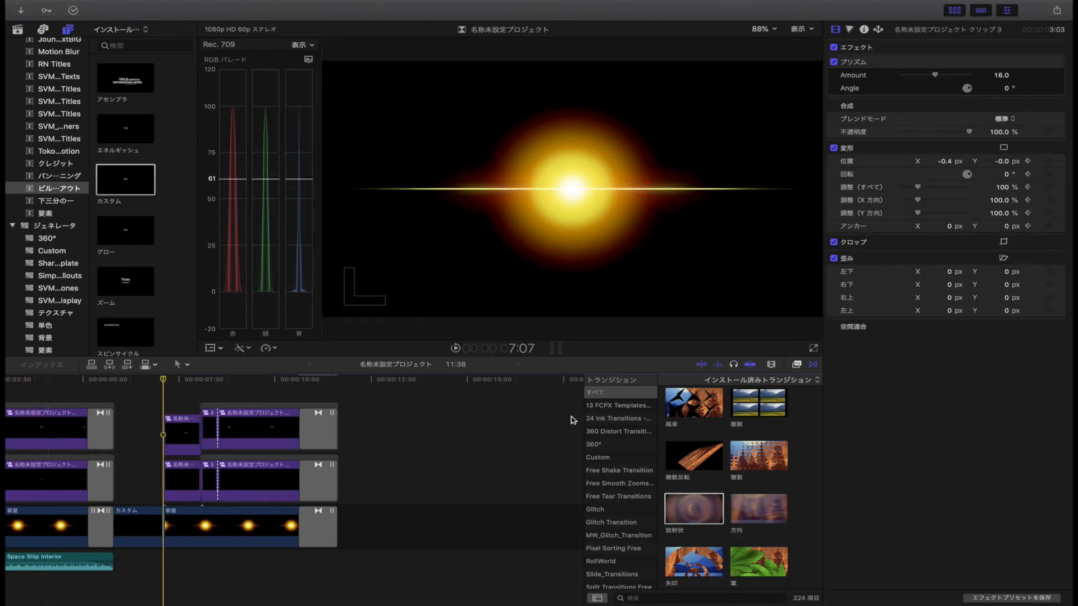
pyautogui.click(799, 366)
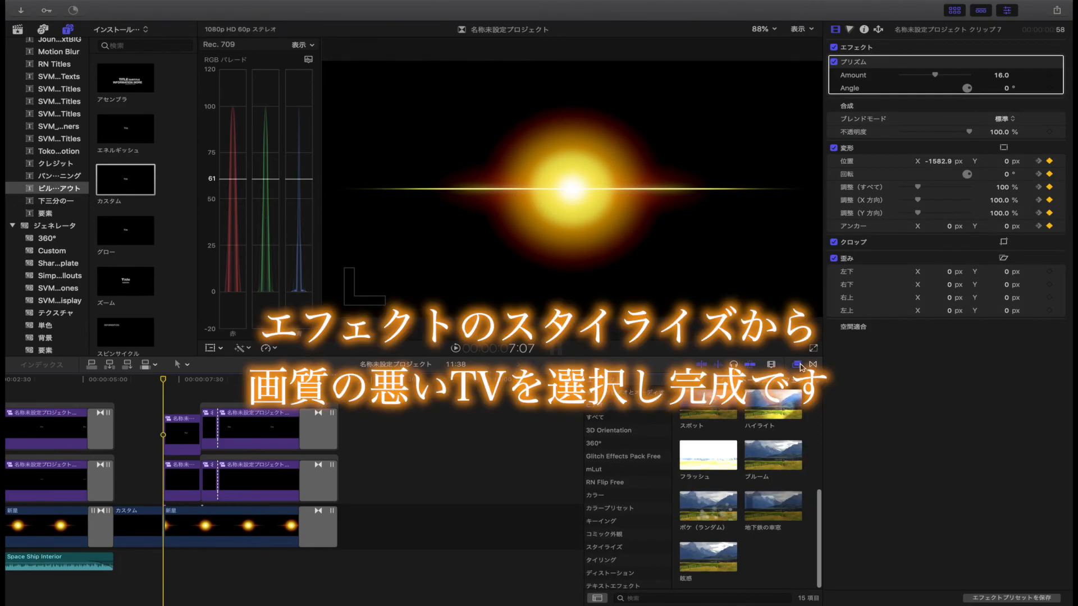
pyautogui.scroll(-5, 618, 514)
pyautogui.click(618, 512)
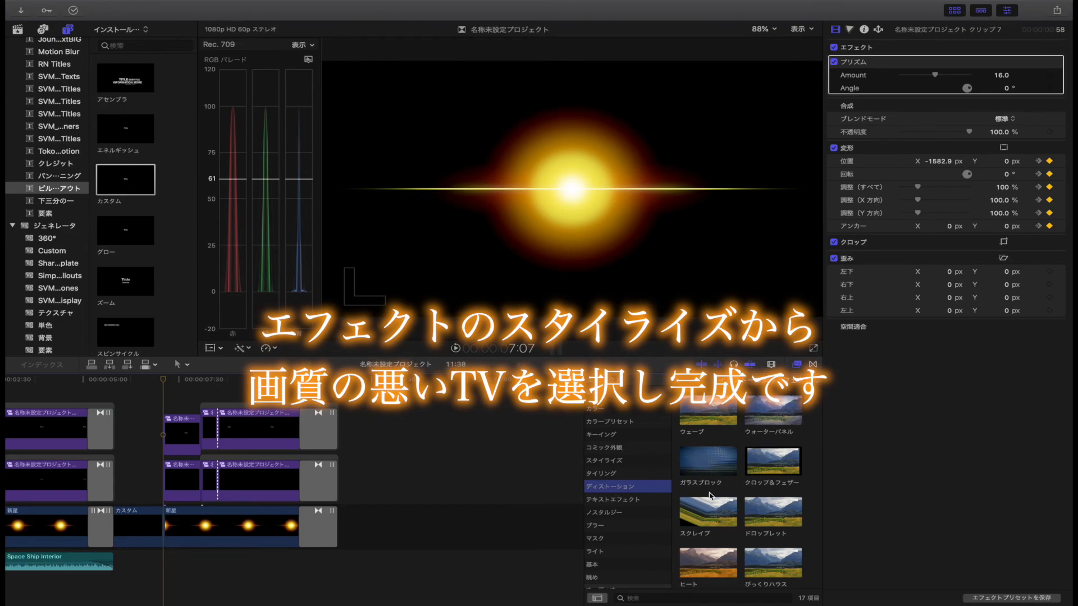
pyautogui.scroll(-5, 710, 496)
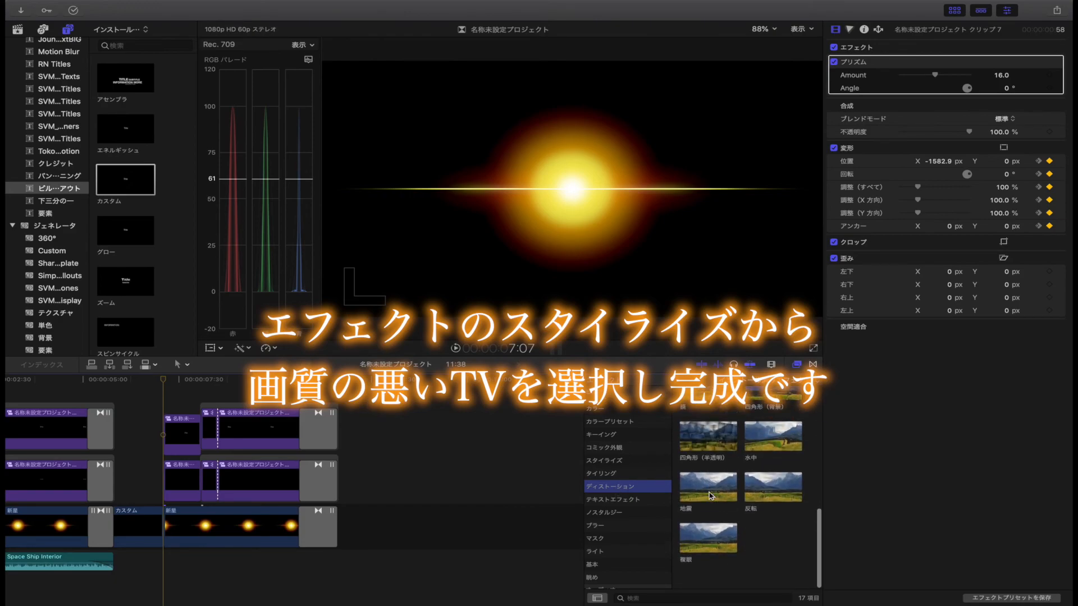
pyautogui.click(605, 460)
pyautogui.scroll(-3, 725, 488)
pyautogui.scroll(-4, 724, 488)
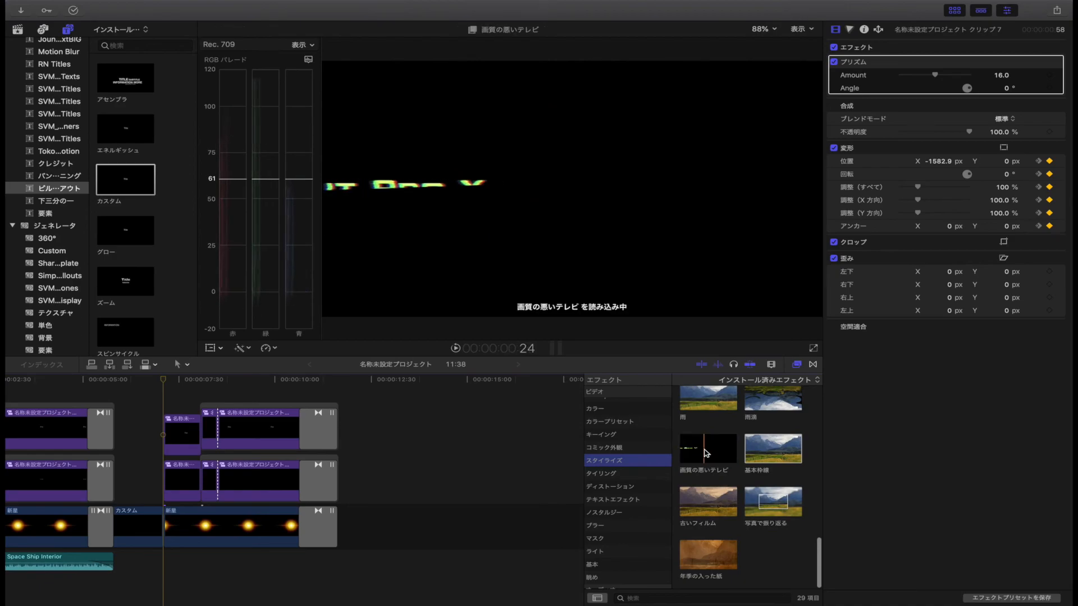
pyautogui.moveTo(706, 454); pyautogui.dragTo(258, 525)
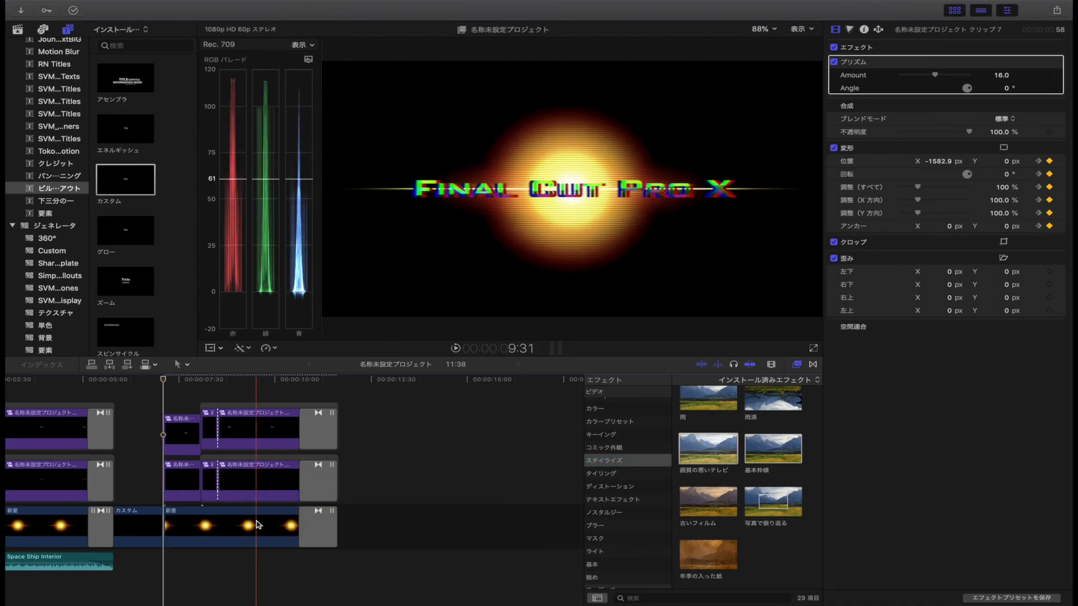
pyautogui.click(157, 418)
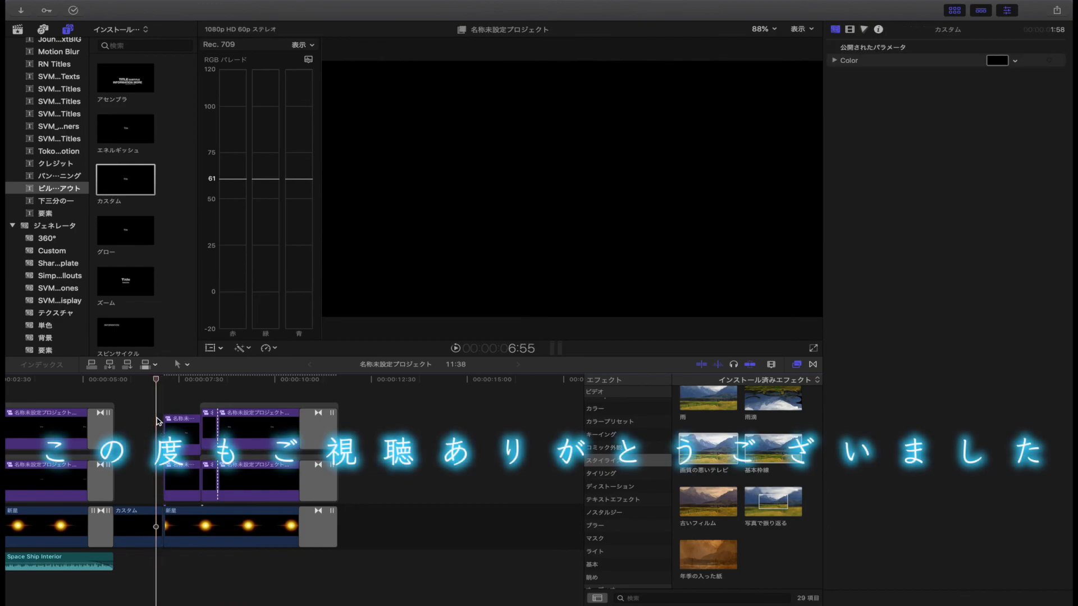